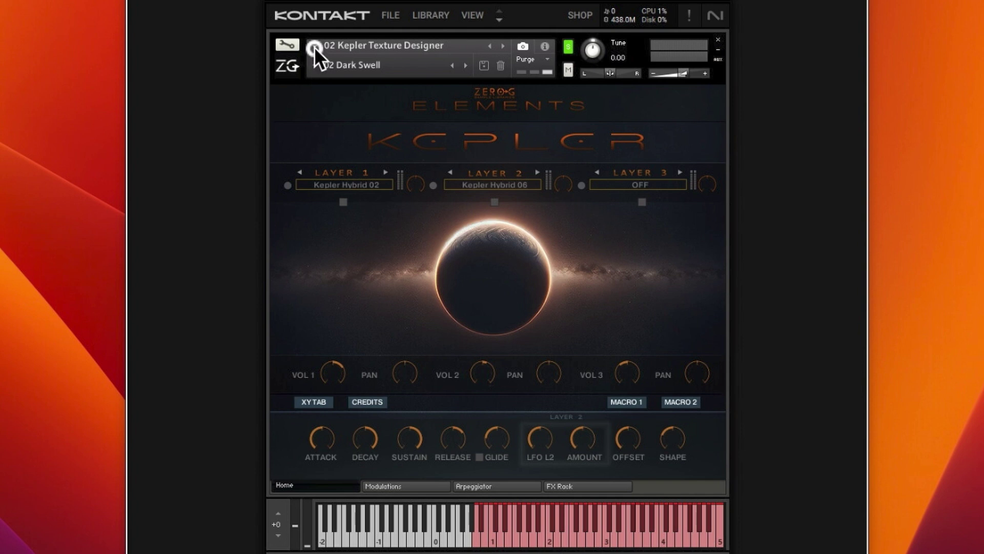
# - Reload 02 Kepler Texture Designer and show its 01 Hybrid Textures snapshot presets
pyautogui.click(315, 48)
pyautogui.click(320, 46)
pyautogui.click(339, 64)
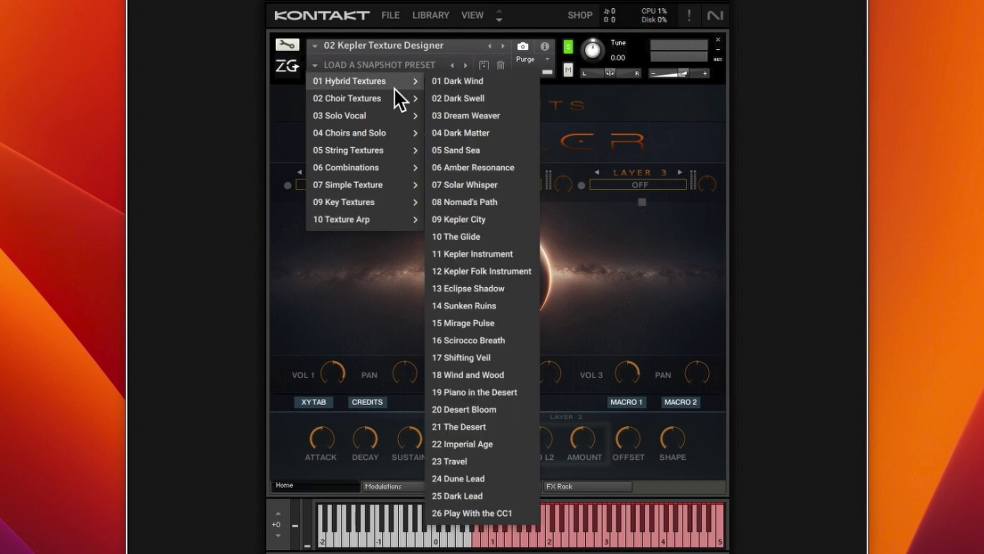
# - Load the 01 Dark Wind snapshot and adjust the master output volume to about −15 dB
pyautogui.moveTo(350, 81)
pyautogui.click(465, 81)
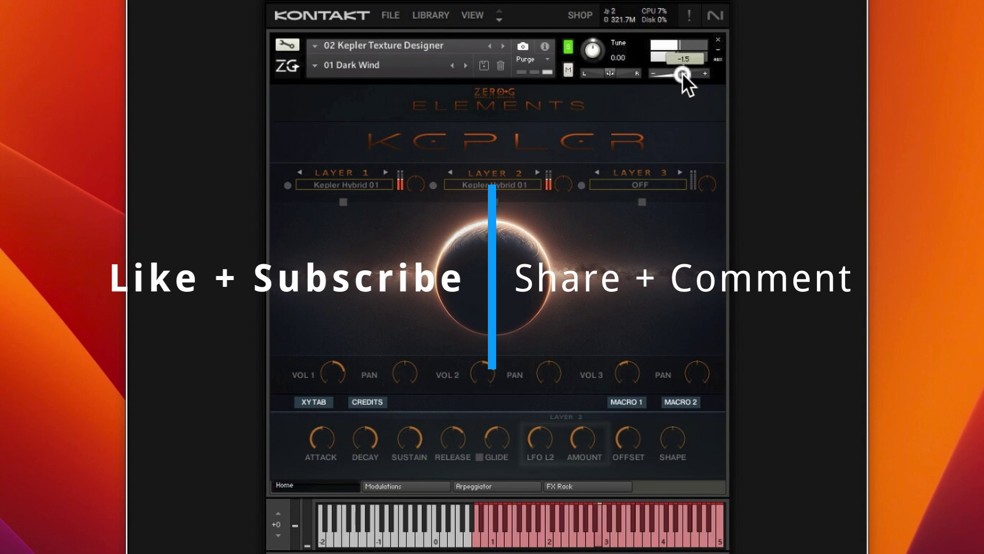
pyautogui.moveTo(682, 73); pyautogui.dragTo(690, 72)
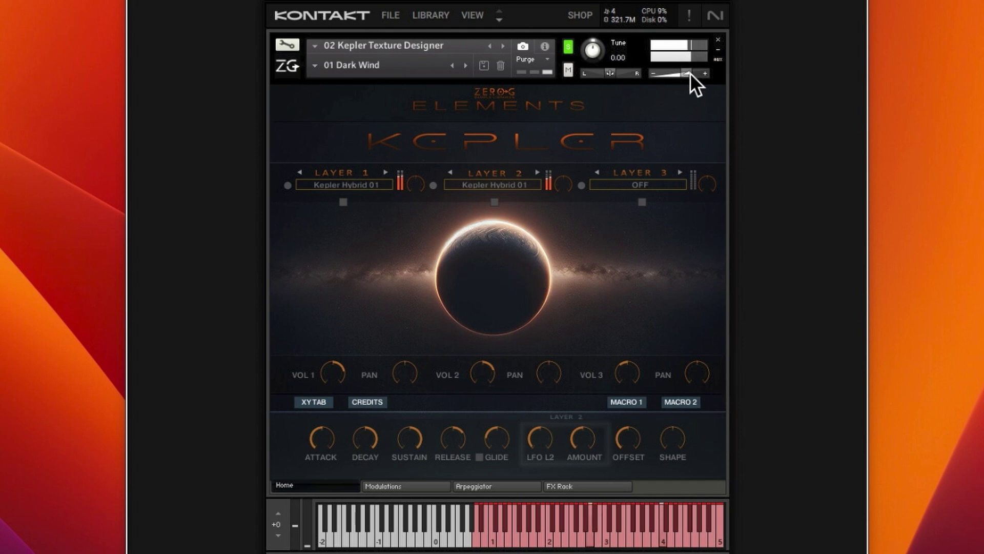
# - Load the 03 Dream Weaver snapshot from Hybrid Textures
pyautogui.click(359, 64)
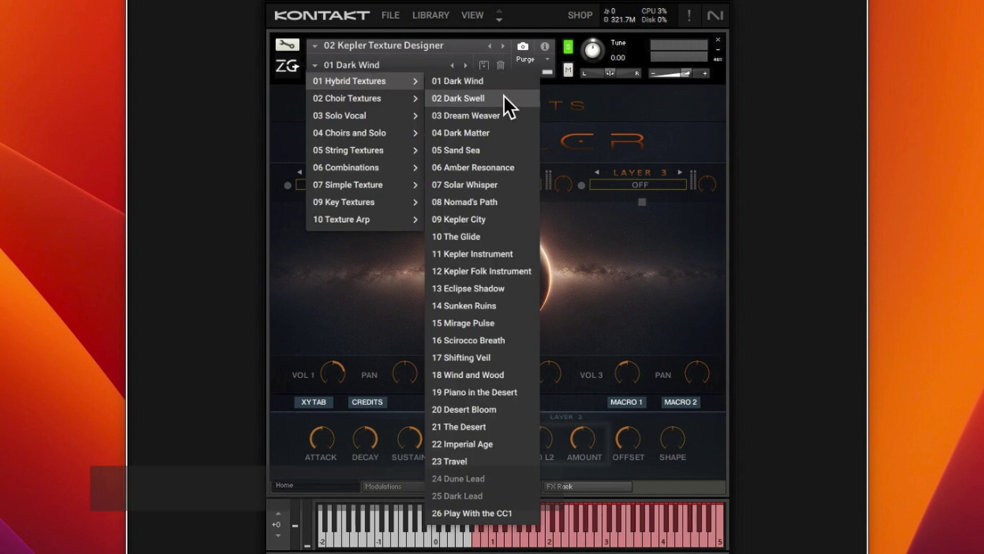
pyautogui.click(497, 109)
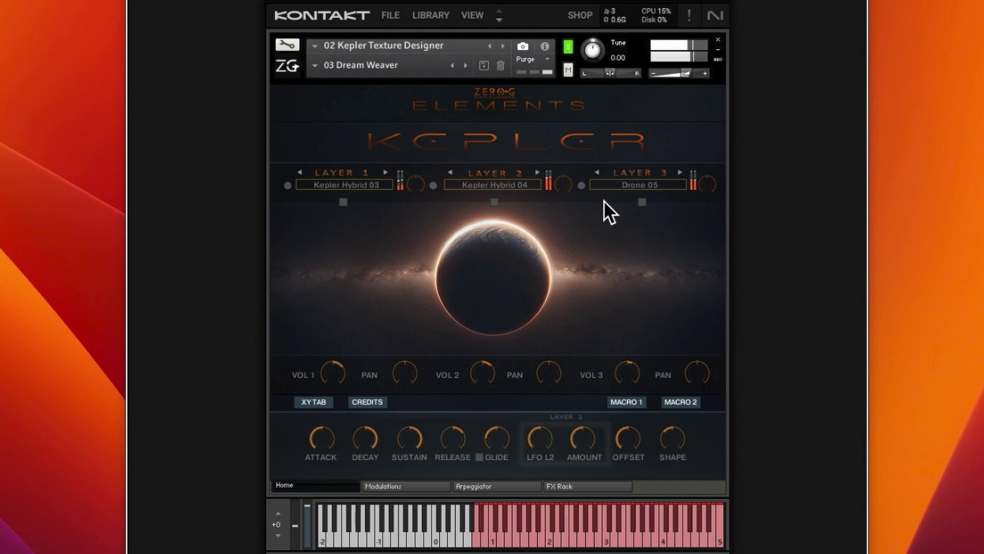
# - Browse layer 1's sample list without changing it, then reopen the Hybrid Textures snapshot list
pyautogui.click(338, 182)
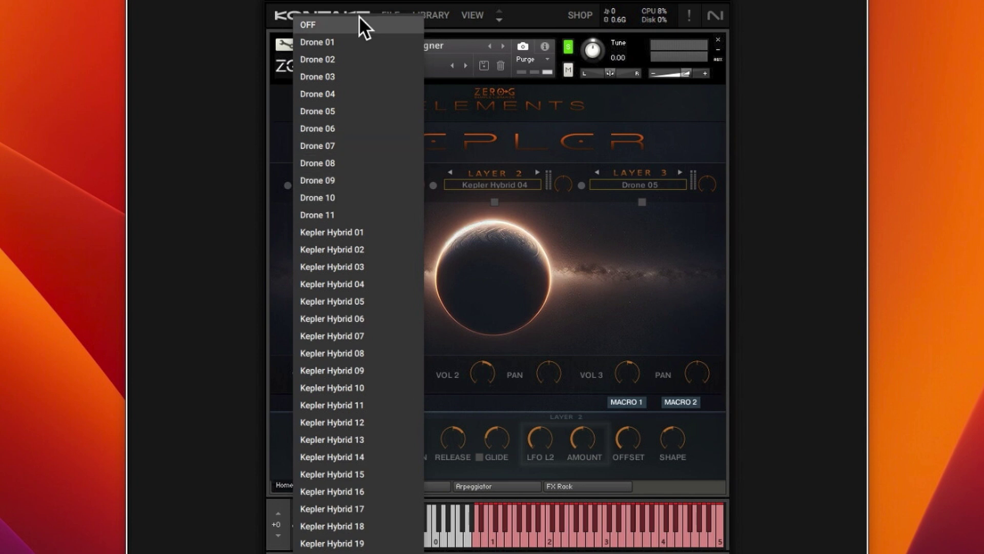
pyautogui.scroll(-5, 344, 218)
pyautogui.scroll(-5, 342, 205)
pyautogui.scroll(3, 346, 164)
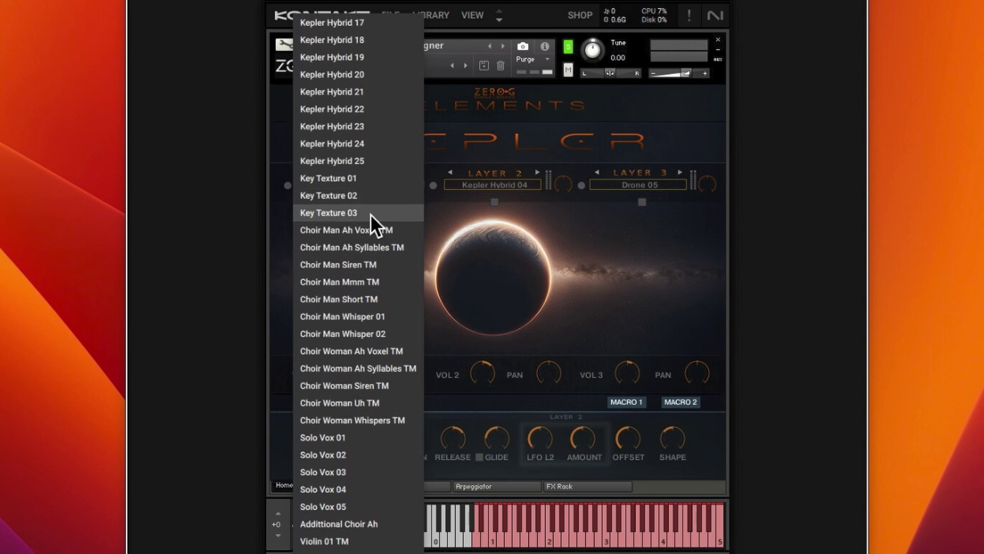
pyautogui.scroll(-3, 368, 358)
pyautogui.scroll(-14, 364, 359)
pyautogui.scroll(-3, 361, 364)
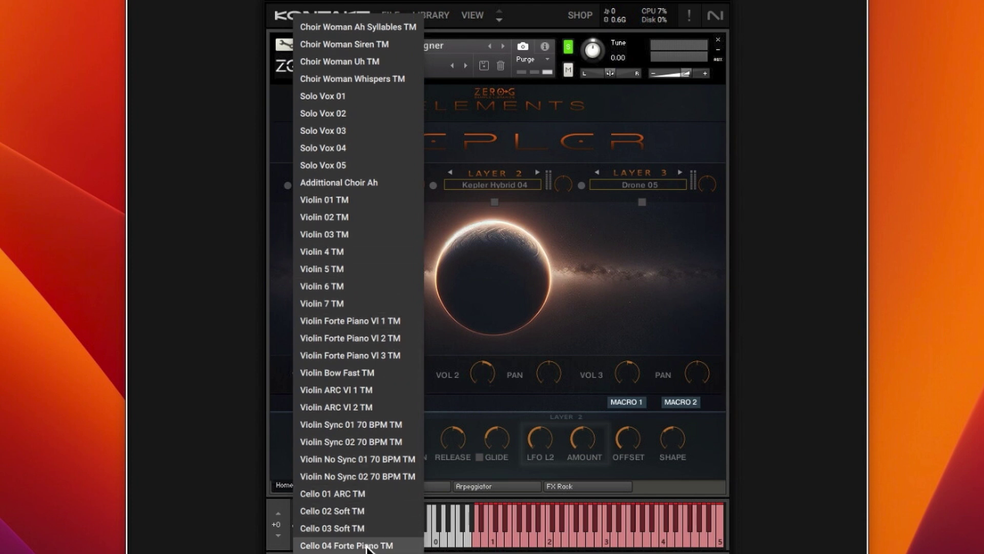
pyautogui.scroll(16, 351, 138)
pyautogui.scroll(13, 349, 148)
pyautogui.scroll(20, 349, 149)
pyautogui.scroll(-12, 350, 153)
pyautogui.scroll(-15, 350, 156)
pyautogui.scroll(2, 350, 157)
pyautogui.scroll(15, 349, 157)
pyautogui.click(359, 64)
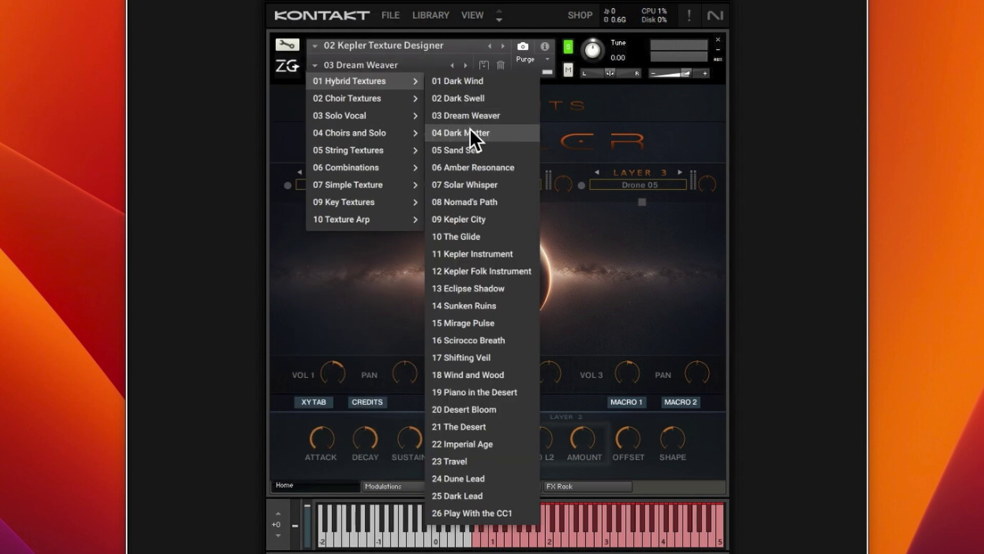
# - Load the 04 Dark Matter snapshot layering Kepler Hybrid 07 and Kepler Hybrid 10
pyautogui.click(469, 135)
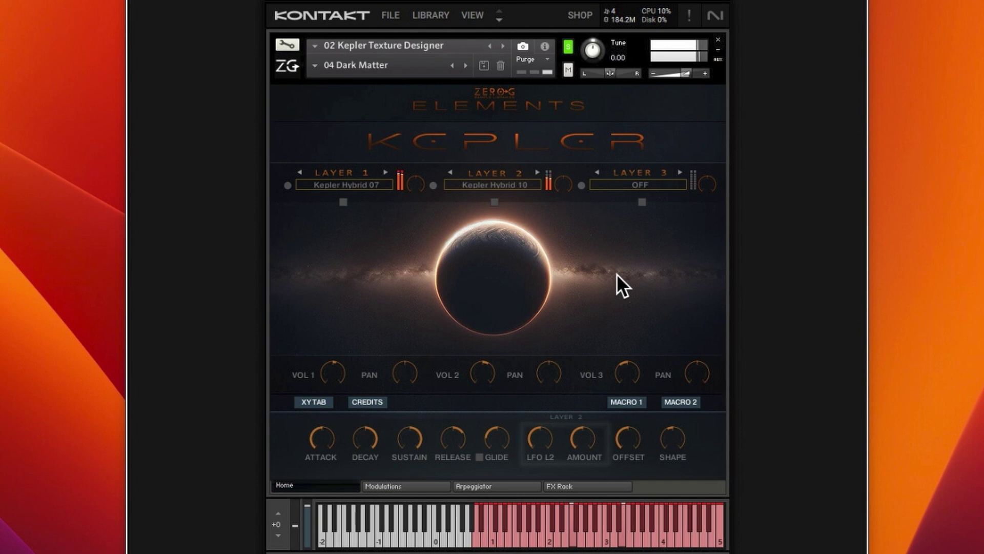
pyautogui.click(316, 64)
pyautogui.moveTo(350, 81)
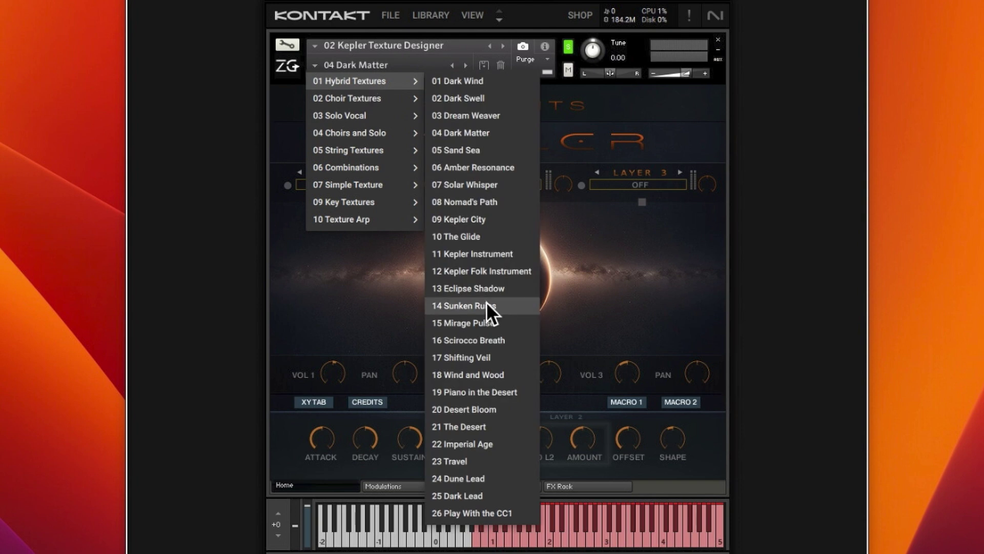
# - Load the 14 Sunken Ruins snapshot, layering Kepler Hybrid 09 and Kepler Hybrid 18
pyautogui.click(487, 306)
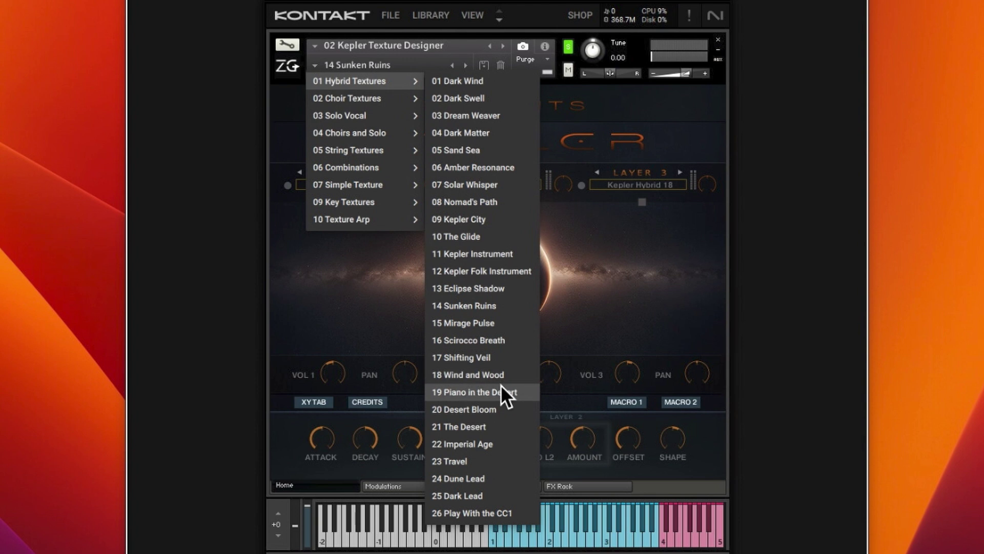
# - Load 19 Piano in the Desert and raise layer 3's volume to 68
pyautogui.click(500, 392)
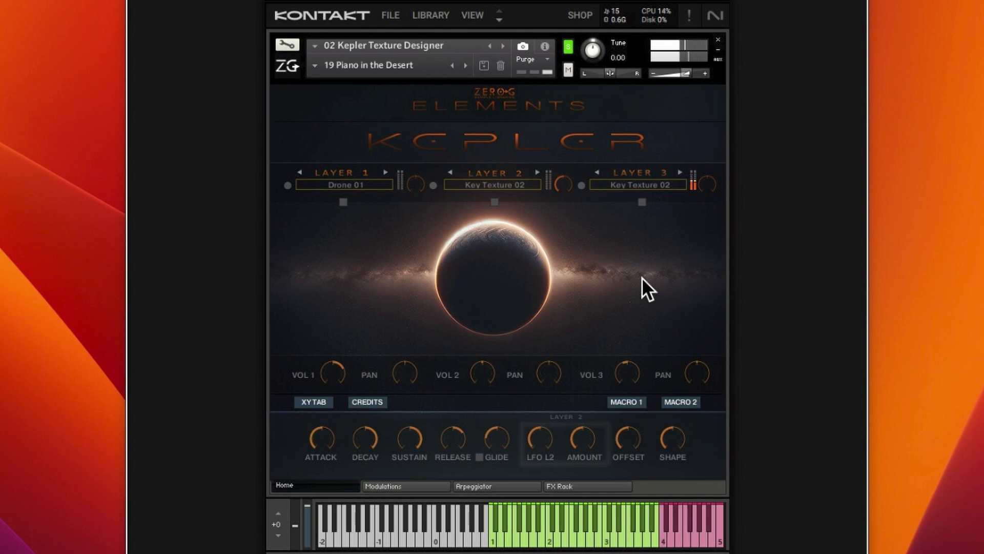
pyautogui.click(693, 364)
pyautogui.click(622, 351)
pyautogui.moveTo(623, 349); pyautogui.dragTo(641, 353)
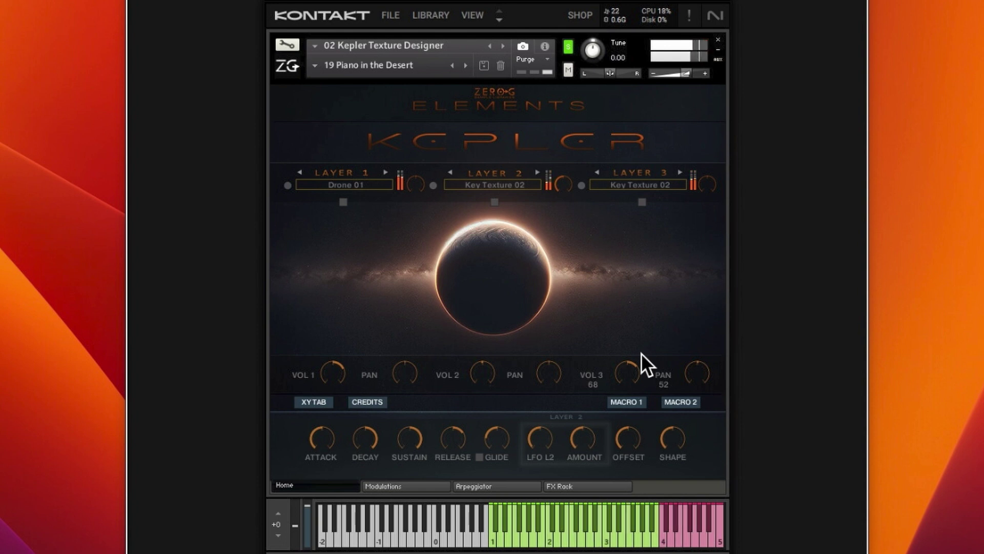
# - Load the 22 Imperial Age snapshot with Drone 07, Drone 06 and Kepler Hybrid 06
pyautogui.click(327, 64)
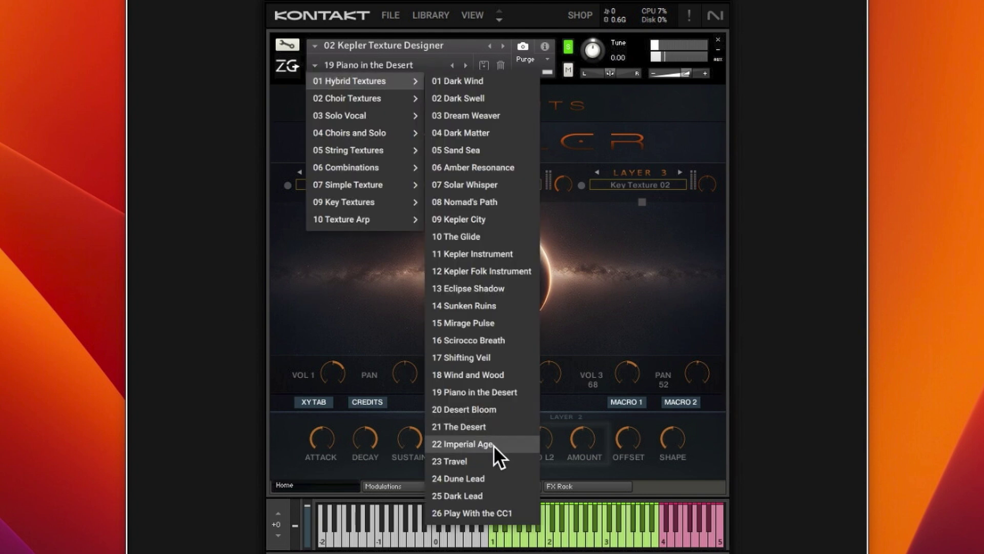
pyautogui.click(494, 445)
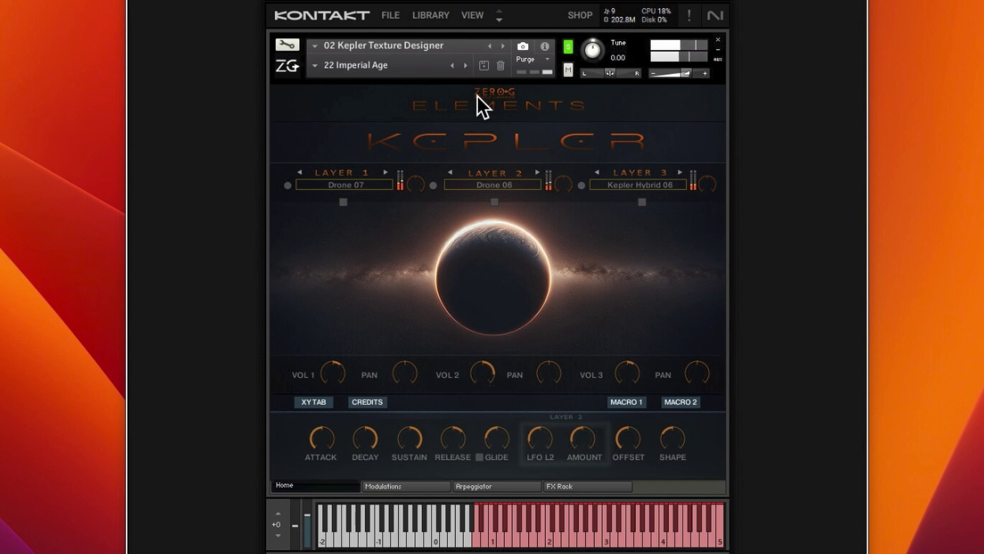
pyautogui.click(479, 65)
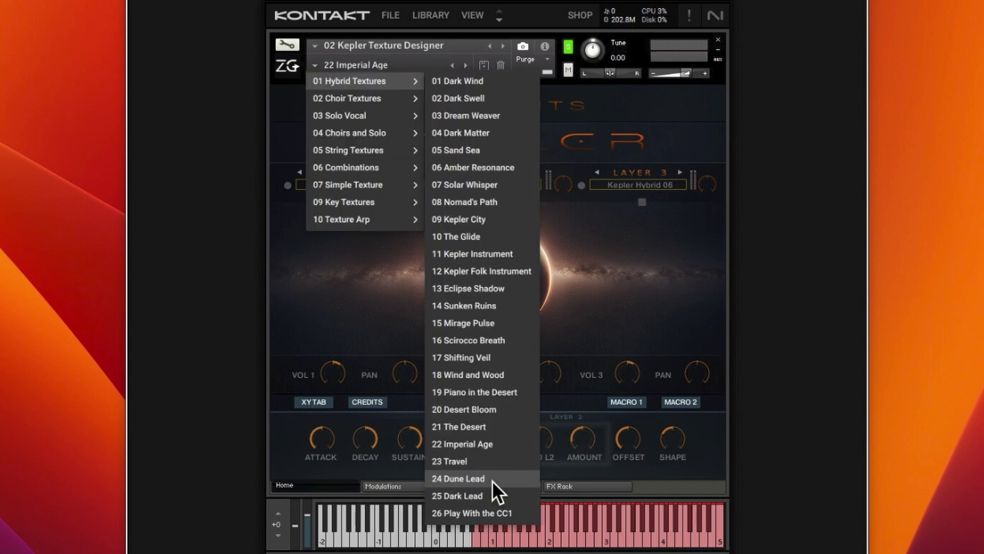
# - Load the 24 Dune Lead snapshot, layering Kepler Hybrid 23, Kepler Hybrid 11 and Drone 07
pyautogui.click(492, 481)
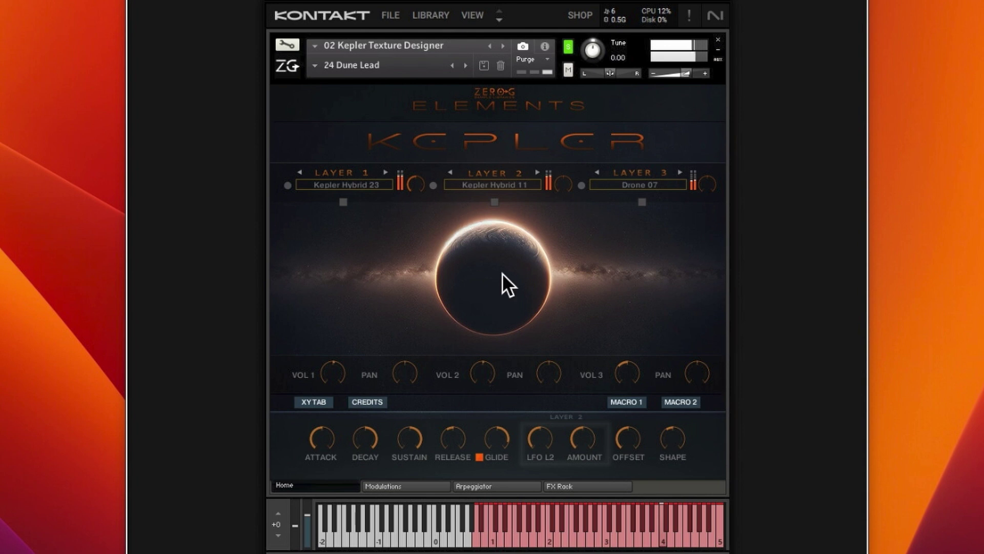
# - Step forward to the 25 Dark Lead snapshot, then list the 02 Choir Textures presets
pyautogui.click(464, 65)
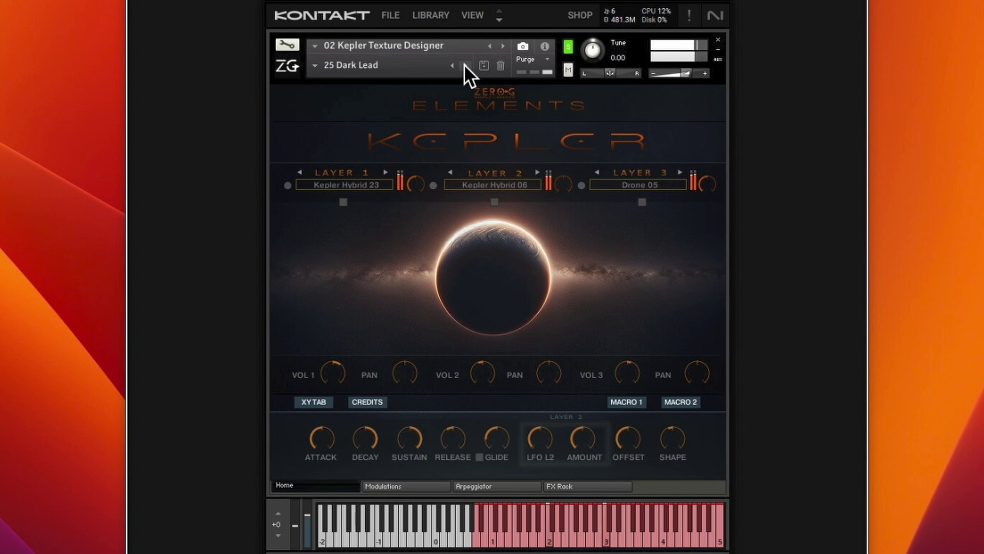
pyautogui.click(316, 65)
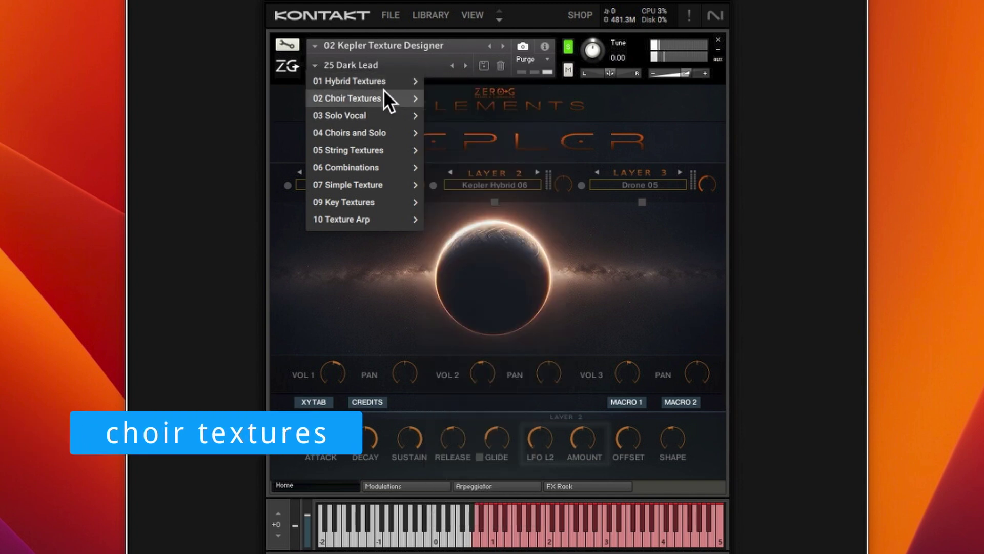
pyautogui.moveTo(347, 99)
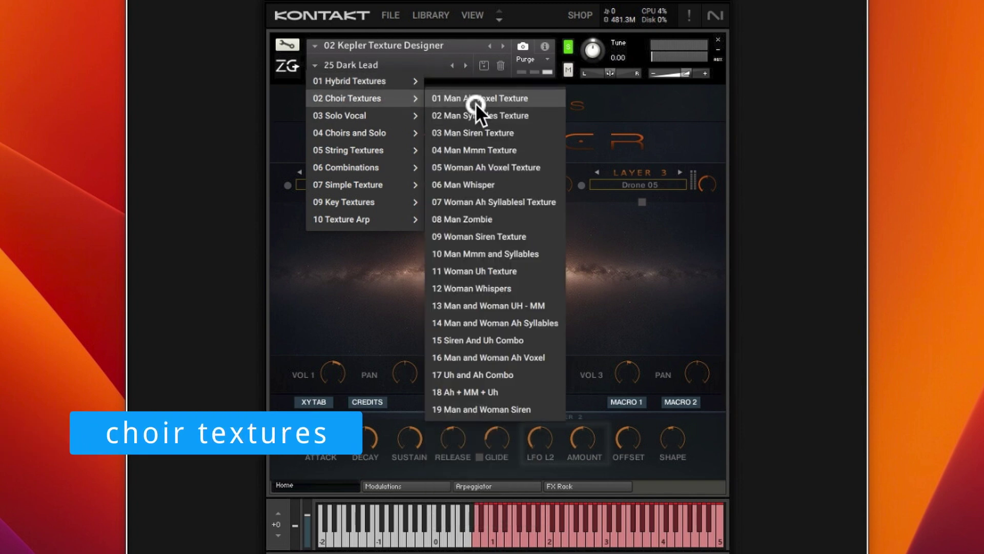
# - Audition the Man Ah and Woman Ah Voxel choir presets, then load 09 Woman Siren Texture
pyautogui.click(475, 103)
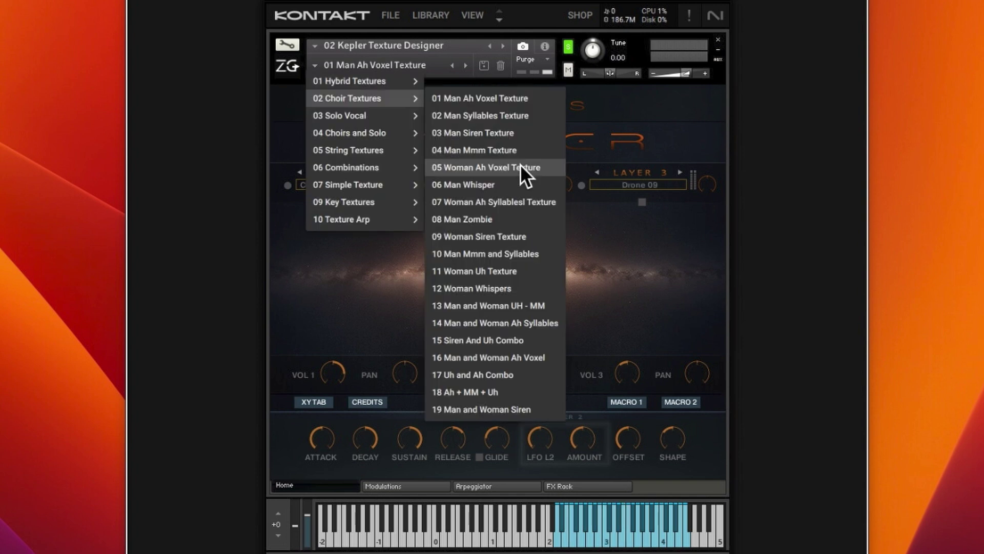
pyautogui.click(521, 167)
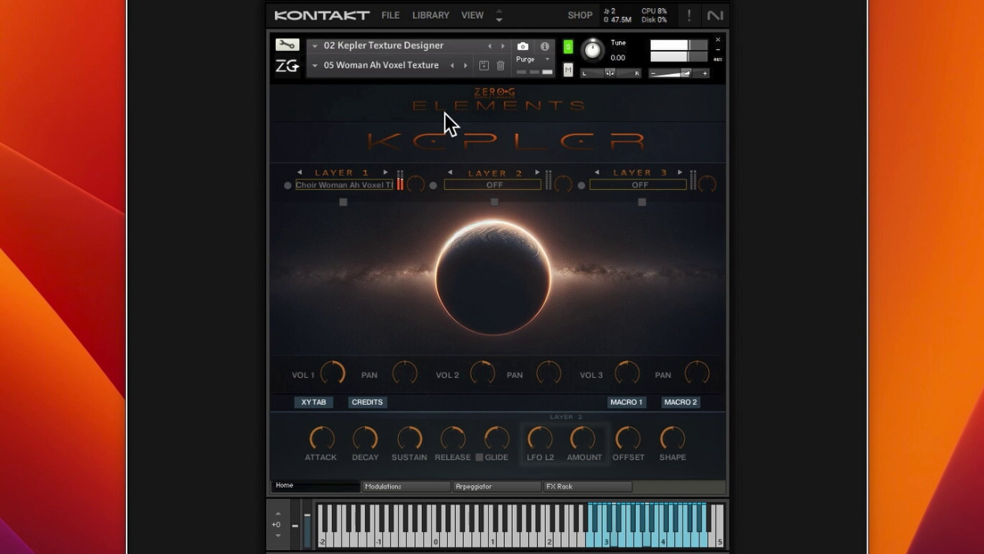
pyautogui.click(323, 65)
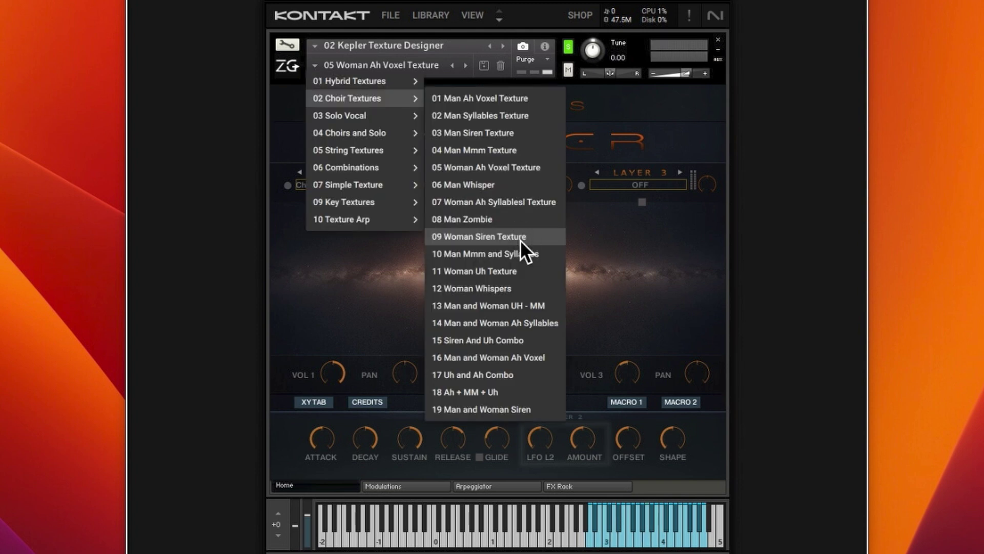
pyautogui.click(521, 240)
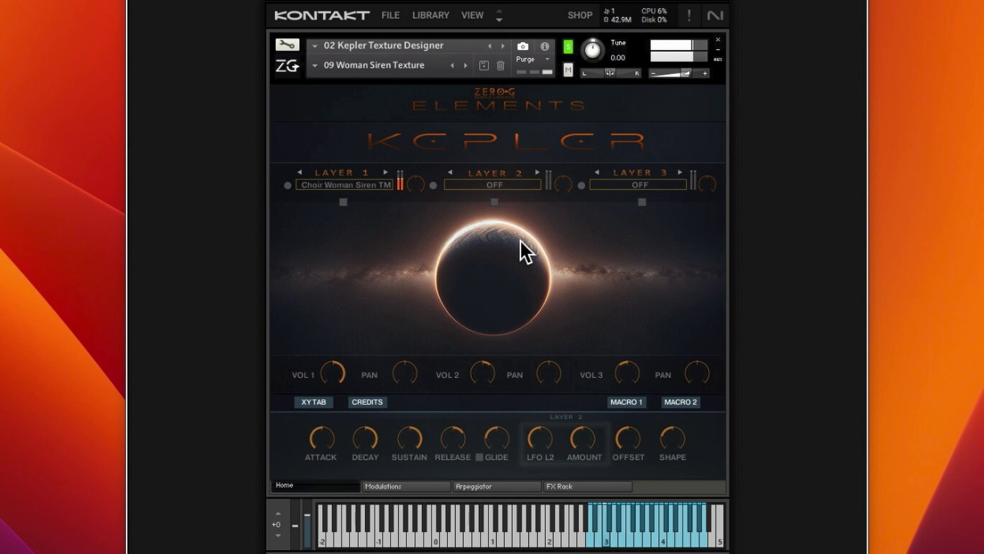
pyautogui.click(316, 65)
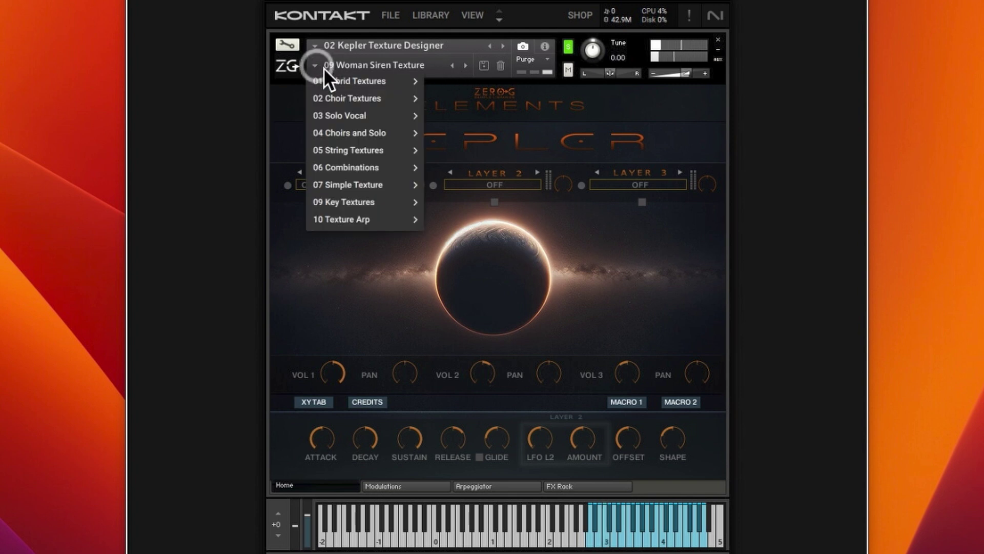
pyautogui.moveTo(346, 98)
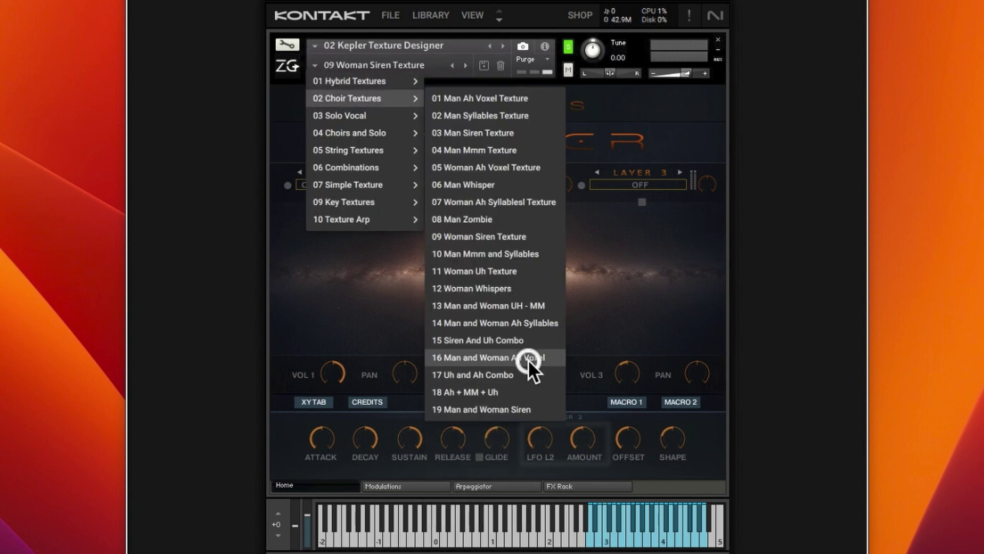
# - Load the 16 Man and Woman Ah Voxel snapshot from Choir Textures
pyautogui.click(528, 359)
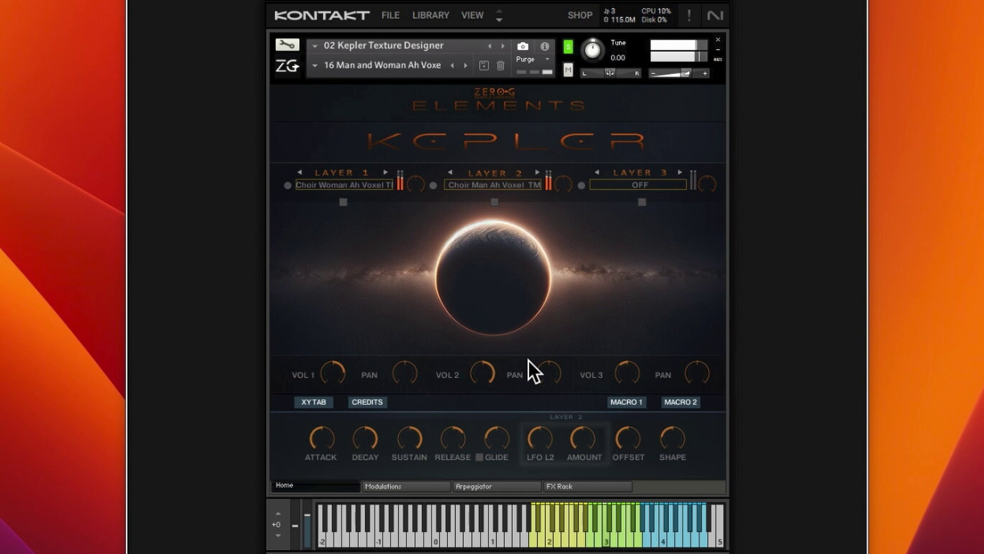
pyautogui.click(314, 62)
# - Load the 17 Uh and Ah Combo snapshot, with Choir Woman Uh TM on layer 3
pyautogui.click(513, 287)
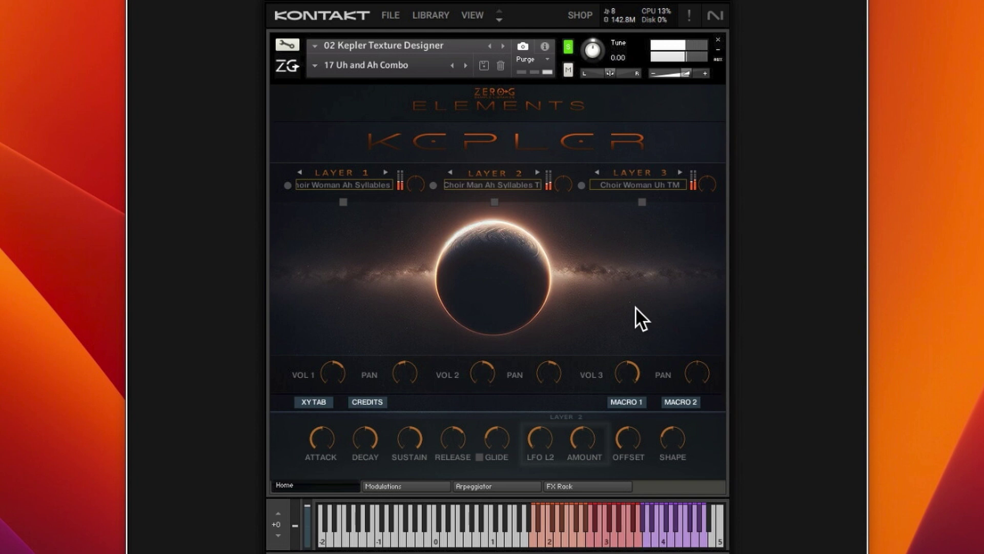
pyautogui.click(313, 66)
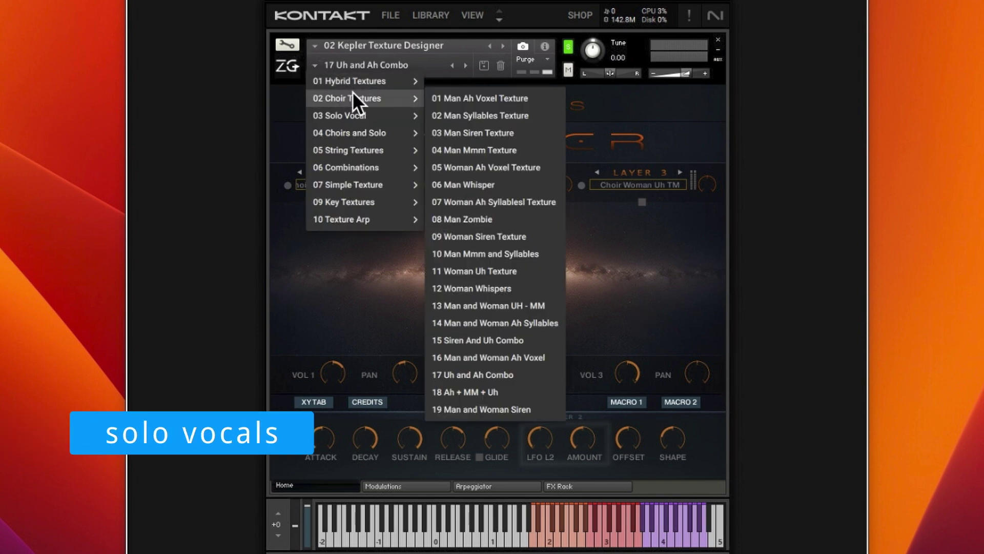
pyautogui.moveTo(361, 115)
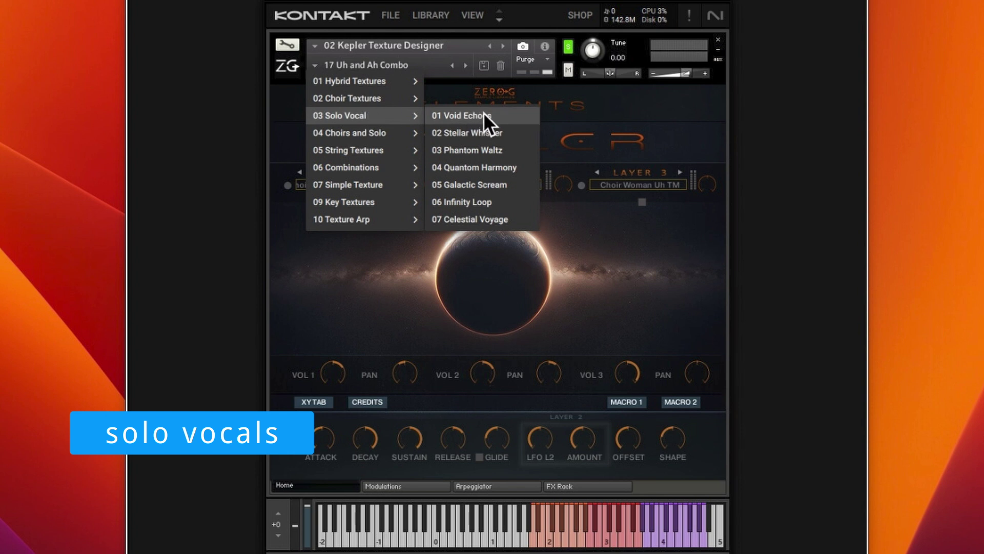
# - Load 03 Solo Vocal's 01 Void Echoes, then step forward to 02 Stellar Whisper
pyautogui.click(485, 113)
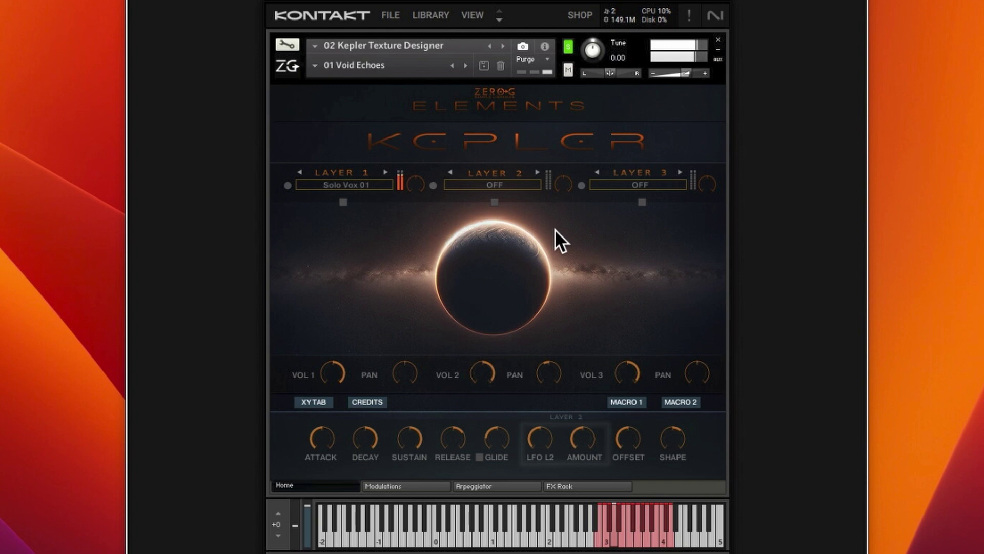
pyautogui.click(466, 65)
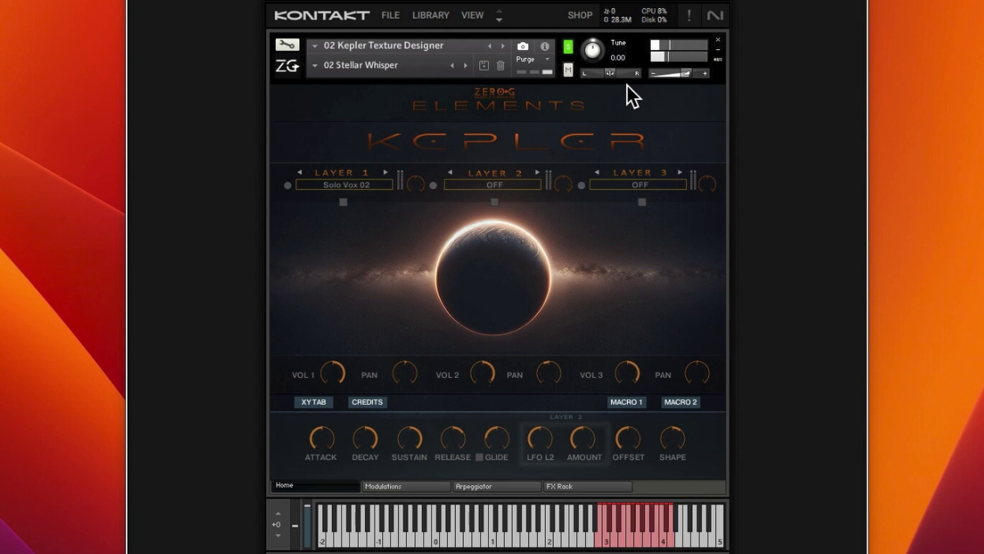
# - Step through the solo vocal snapshots from 03 Phantom Waltz to 05 Galactic Scream
pyautogui.click(465, 66)
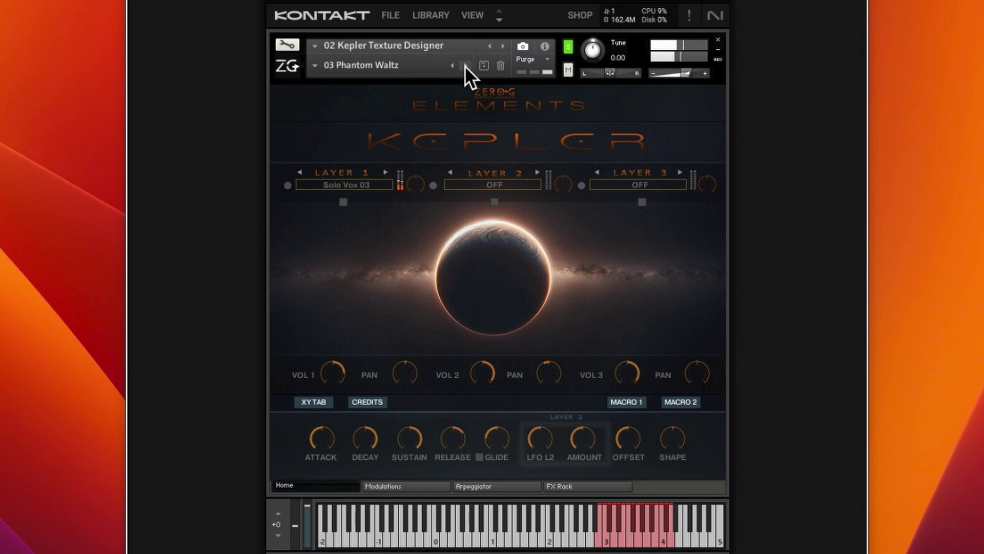
pyautogui.click(465, 65)
pyautogui.click(465, 65)
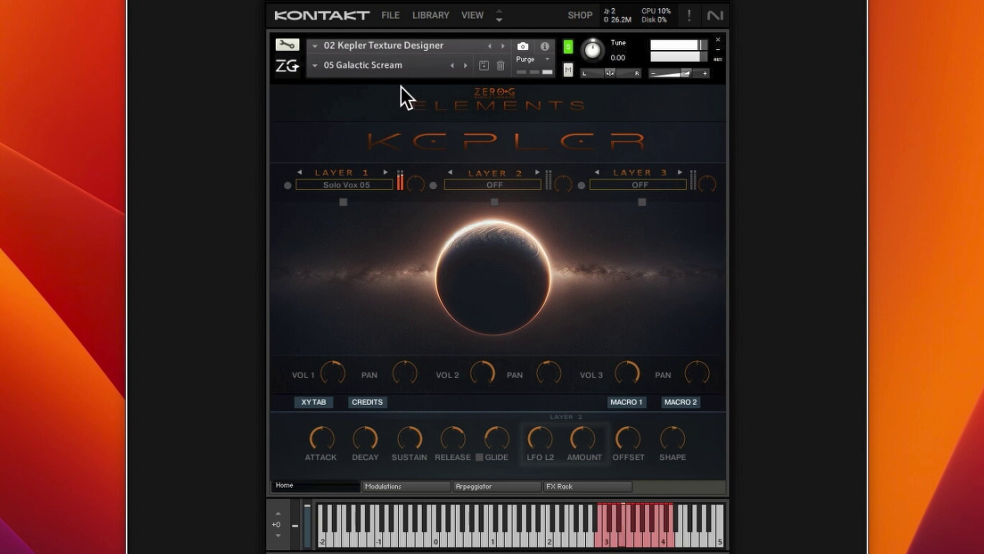
pyautogui.click(315, 65)
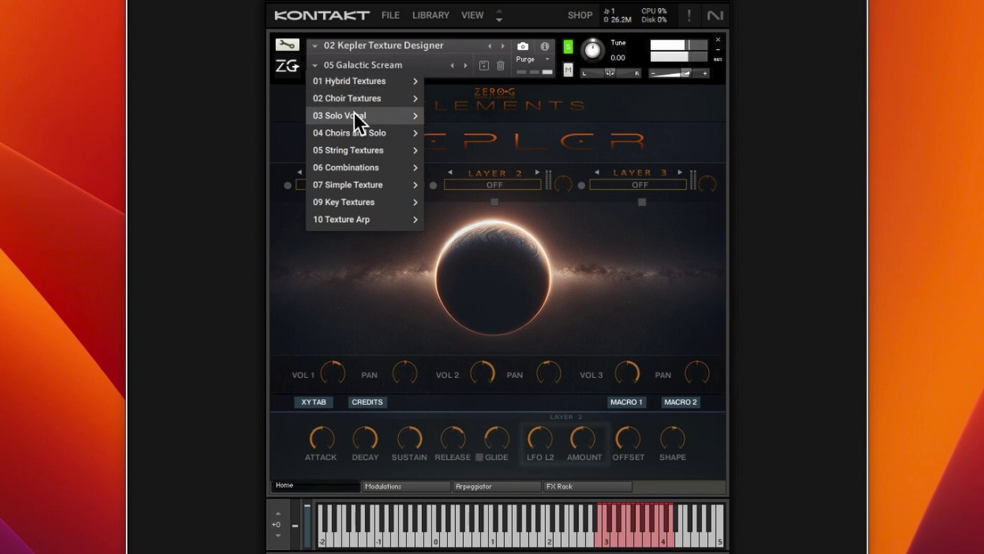
pyautogui.moveTo(345, 116)
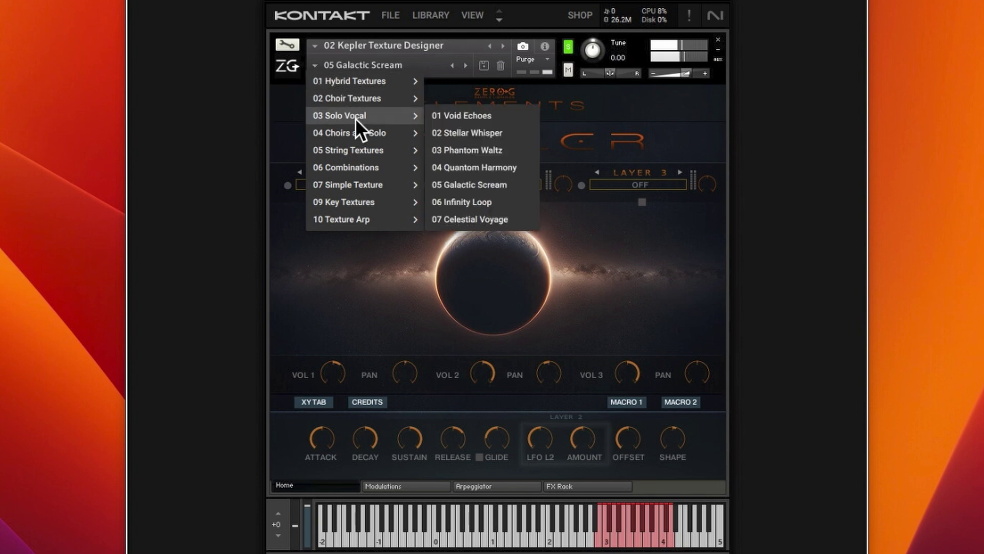
# - Load the 01 Dreaming snapshot from the 04 Choirs and Solo category
pyautogui.moveTo(349, 133)
pyautogui.click(464, 133)
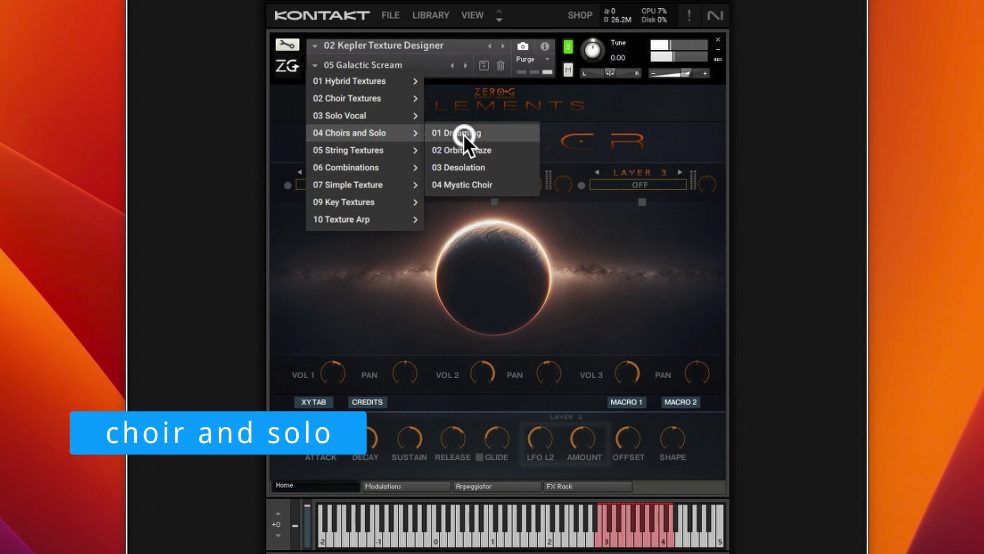
pyautogui.click(463, 133)
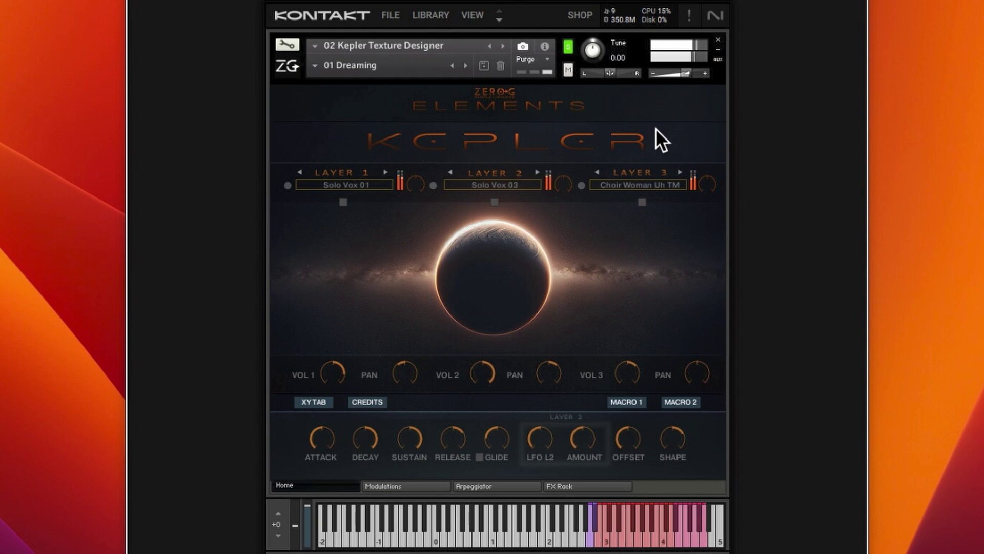
# - Step through the Choirs and Solo snapshots from 02 Orbital Haze to 04 Mystic Choir
pyautogui.click(466, 64)
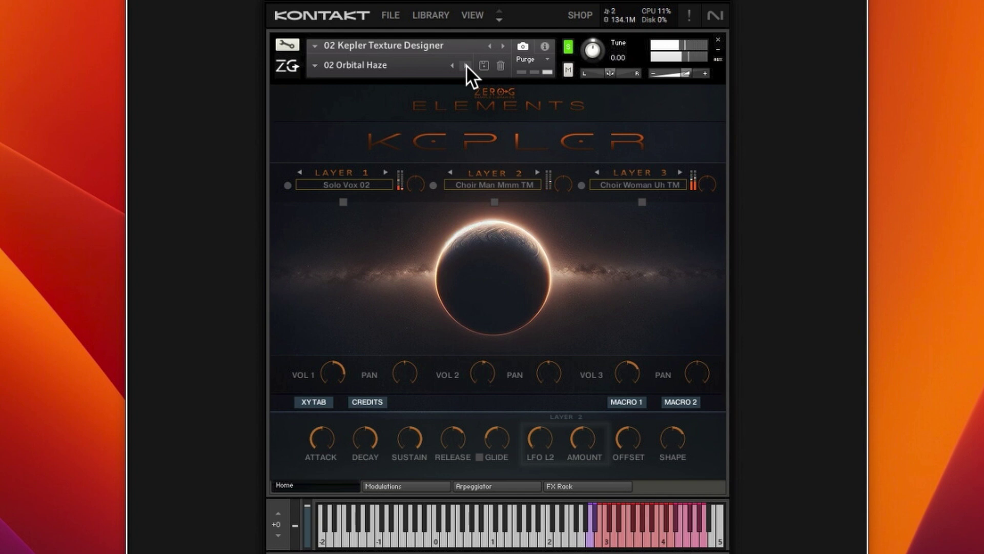
pyautogui.click(465, 65)
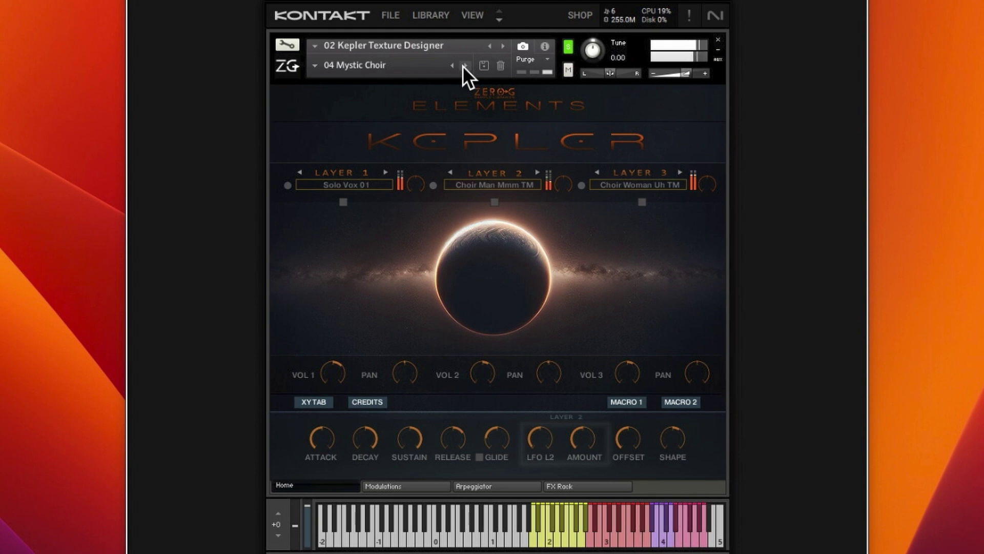
# - Switch to 01 Sick Violins, try 02 Violins on the Sand, then load 05 Arc Combo
pyautogui.click(462, 65)
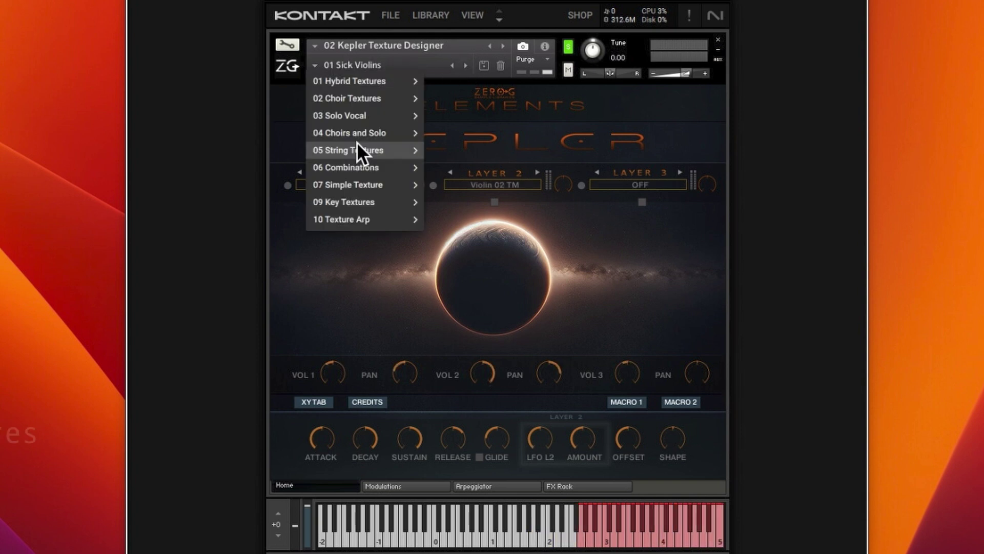
pyautogui.click(523, 167)
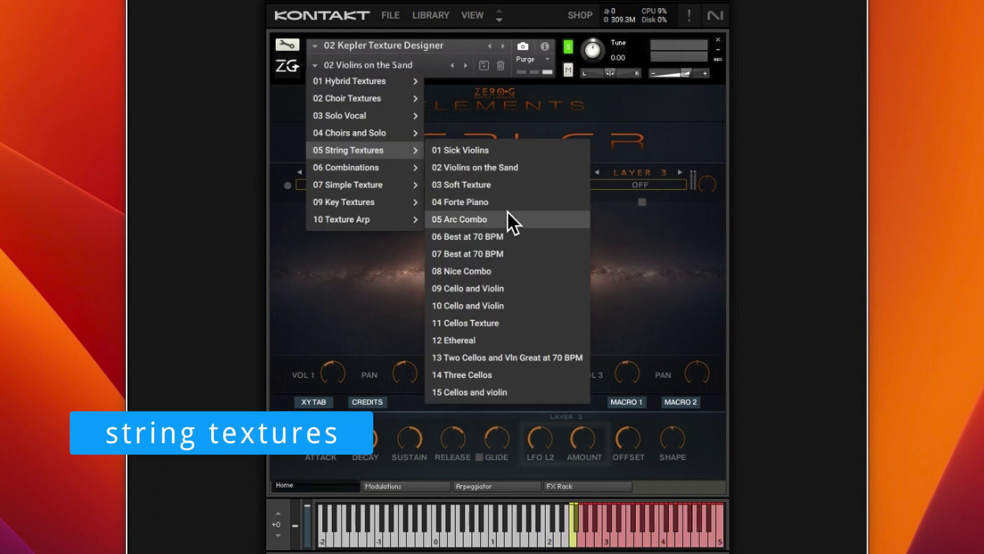
pyautogui.click(507, 219)
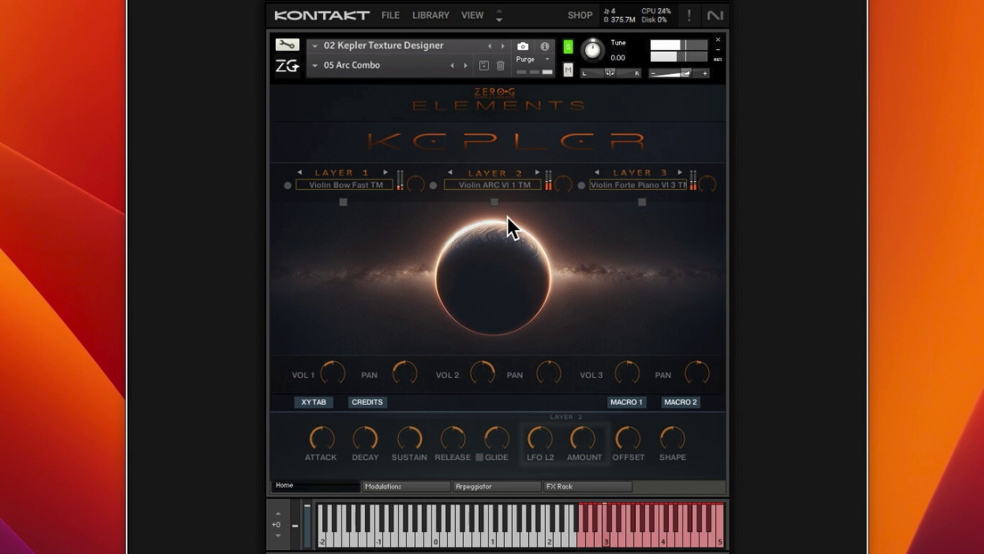
pyautogui.click(316, 65)
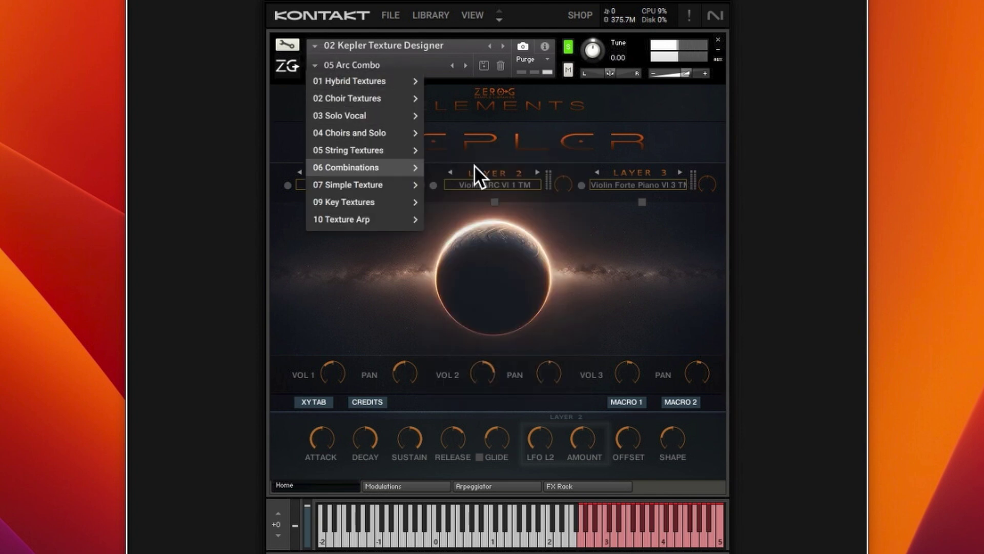
pyautogui.moveTo(349, 149)
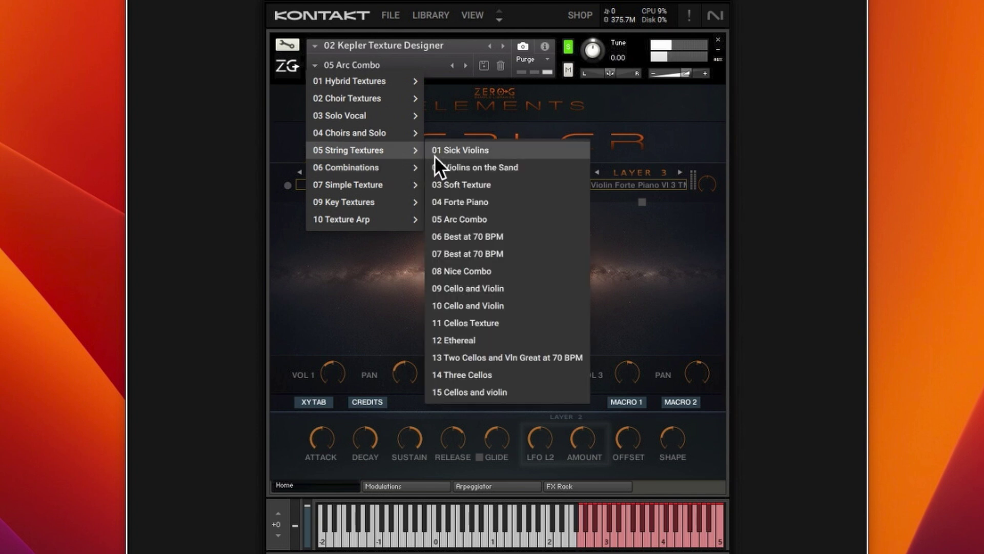
# - Load the 09 Cello and Violin snapshot, layering Cello 02 Soft TM with two violins
pyautogui.click(518, 285)
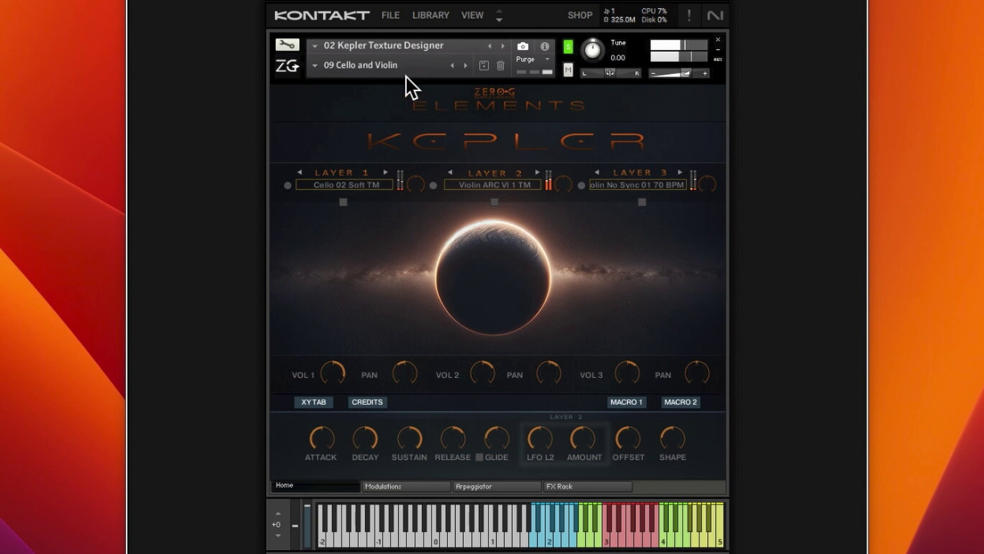
# - Load 05 String Textures' 12 Ethereal snapshot with its three violin layers
pyautogui.click(314, 64)
pyautogui.moveTo(354, 150)
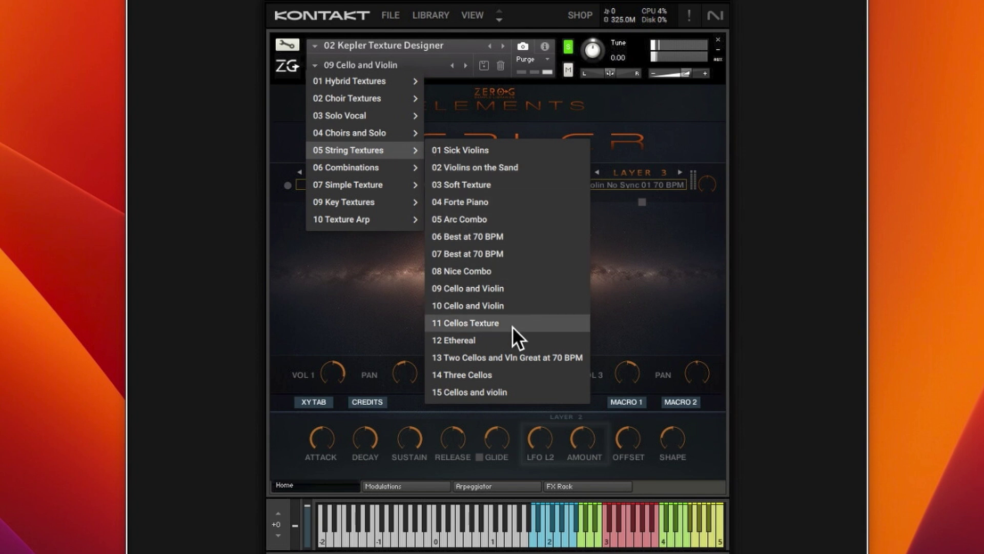
pyautogui.click(514, 337)
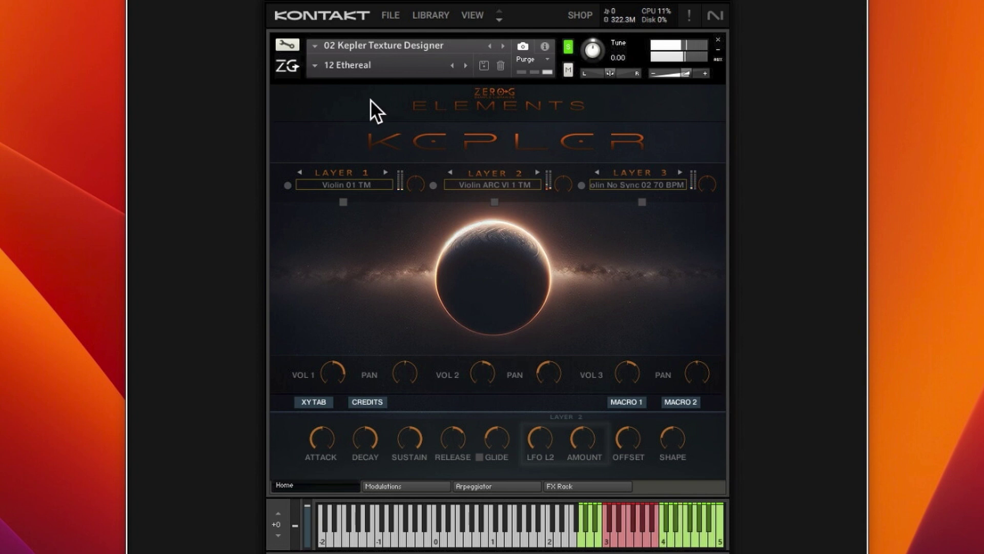
# - Load the 14 Three Cellos snapshot and nudge Layer 1's attack range in its settings
pyautogui.click(314, 66)
pyautogui.moveTo(347, 149)
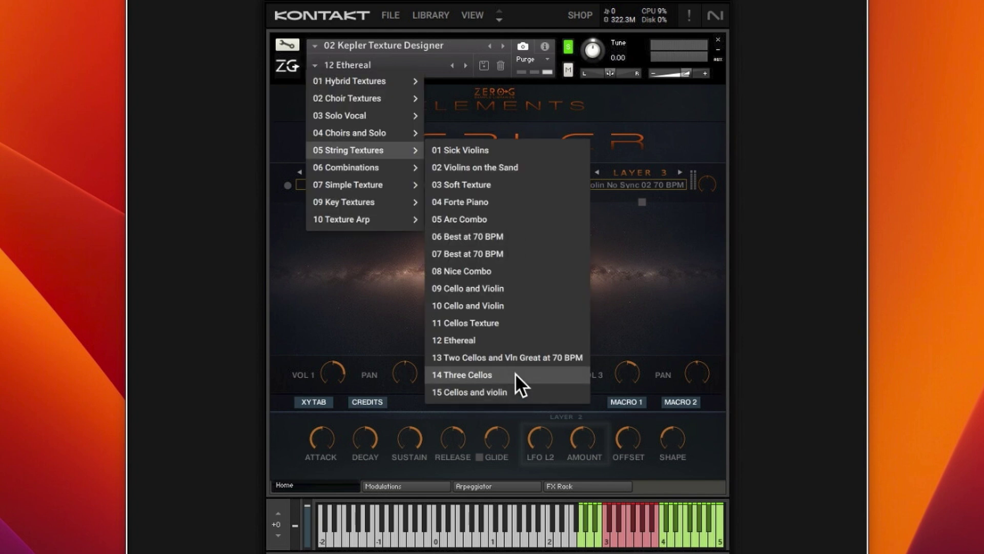
pyautogui.click(515, 384)
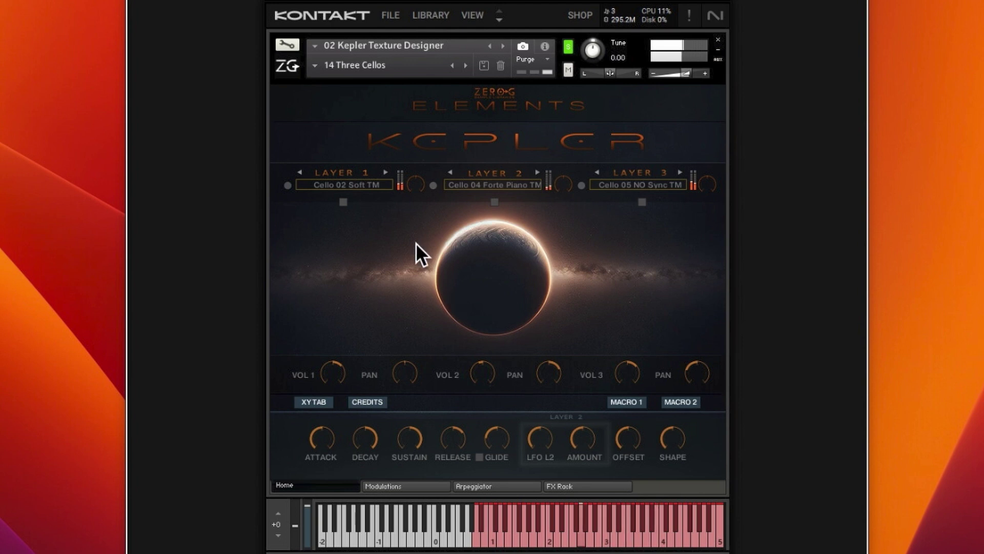
pyautogui.click(343, 200)
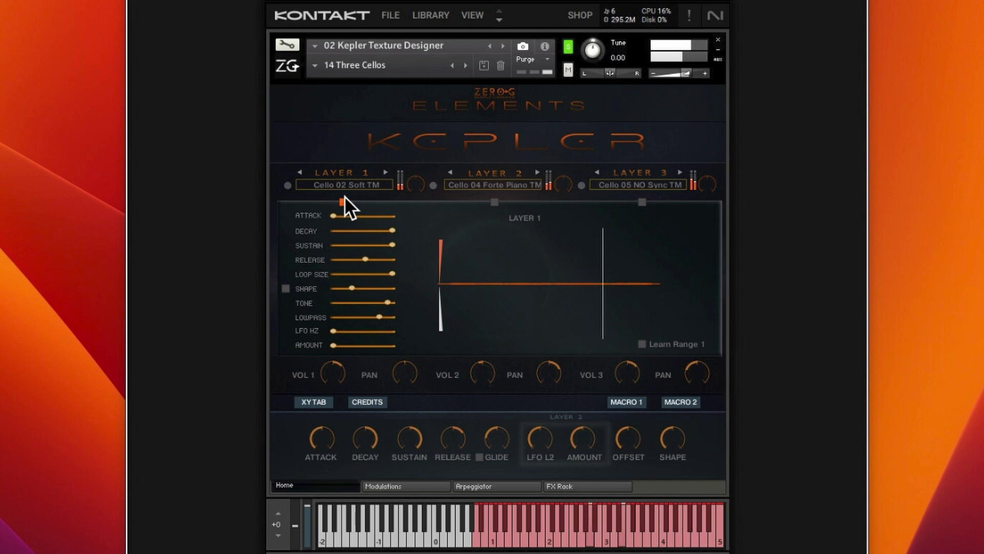
pyautogui.moveTo(341, 201); pyautogui.dragTo(343, 201)
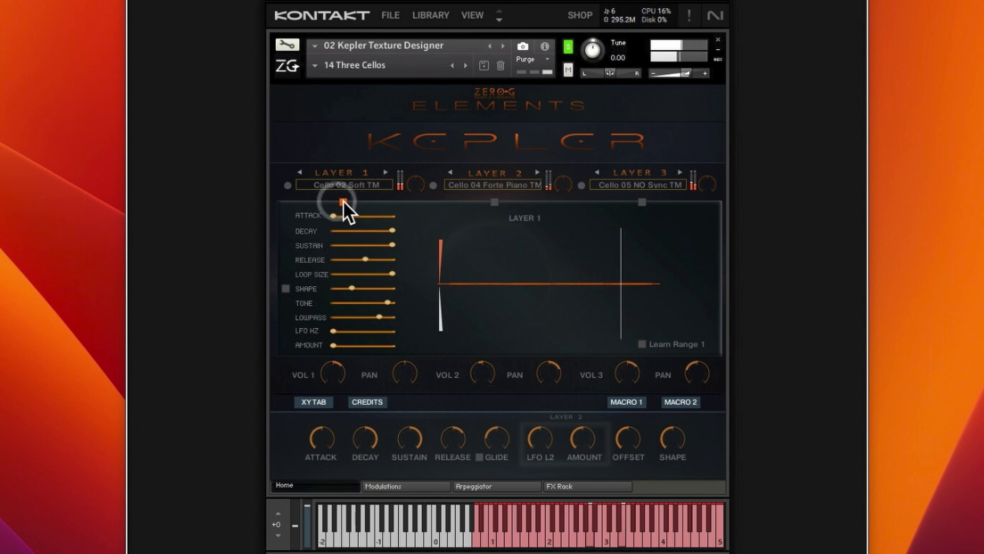
pyautogui.click(343, 201)
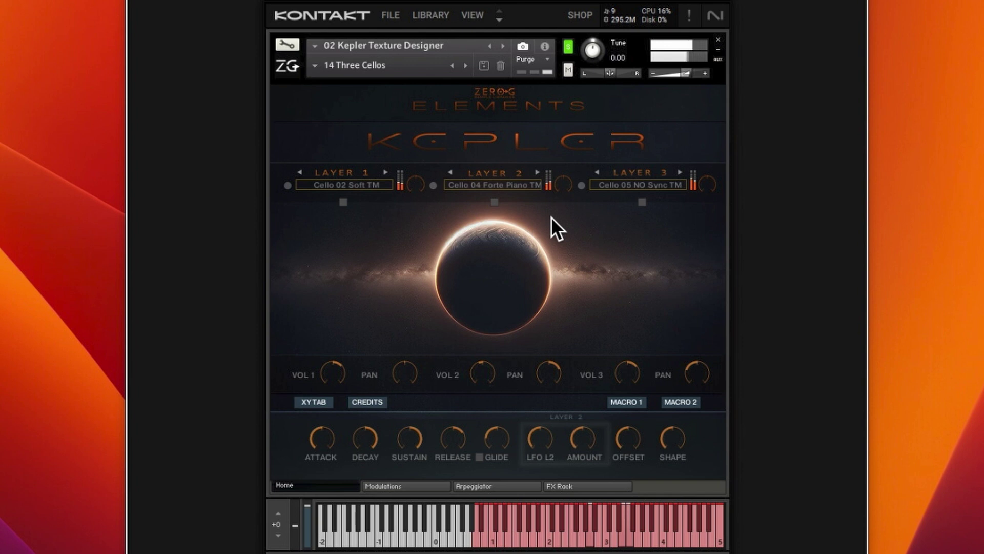
# - Audition the 01 The Dark Age, then the 02 The Hope Combinations snapshots
pyautogui.click(354, 65)
pyautogui.moveTo(346, 167)
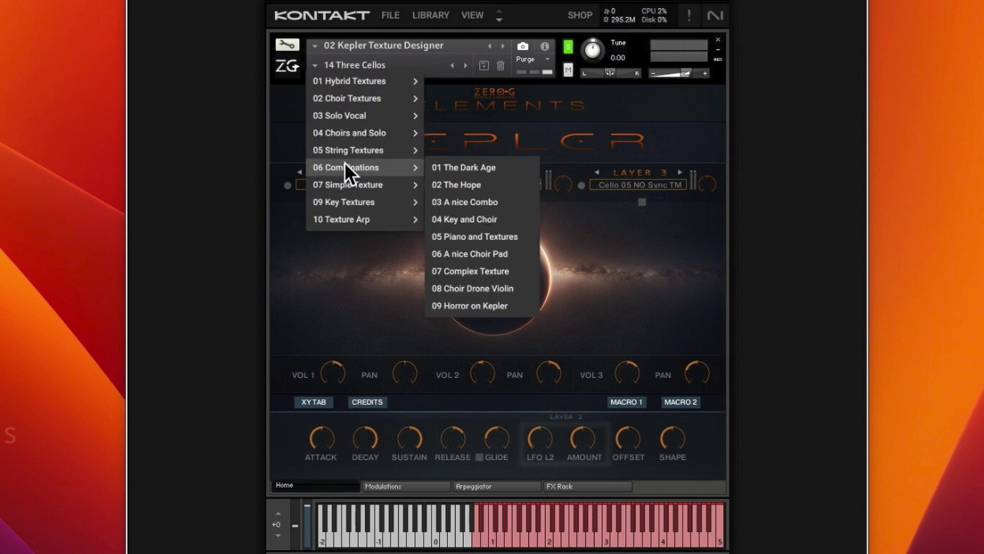
pyautogui.click(498, 168)
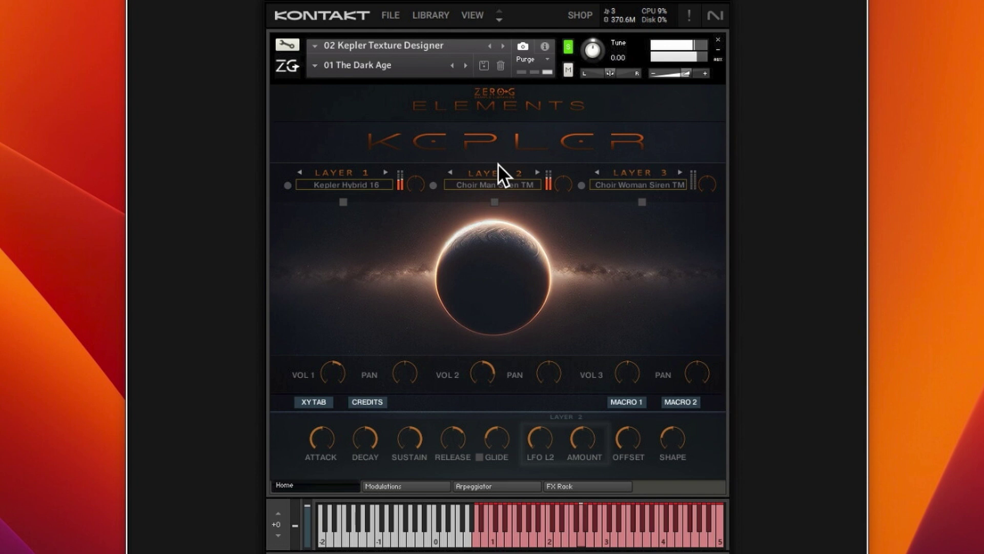
pyautogui.click(315, 63)
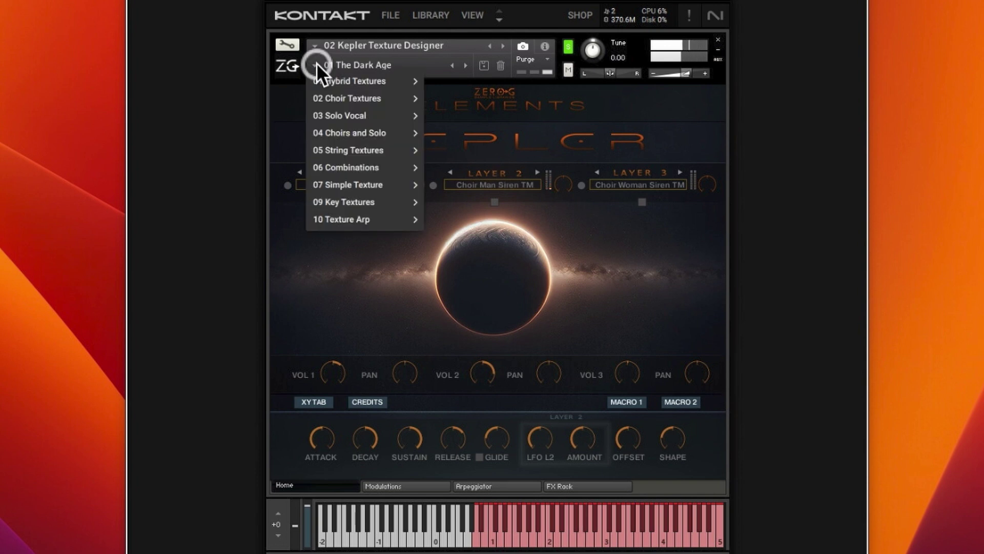
pyautogui.moveTo(346, 168)
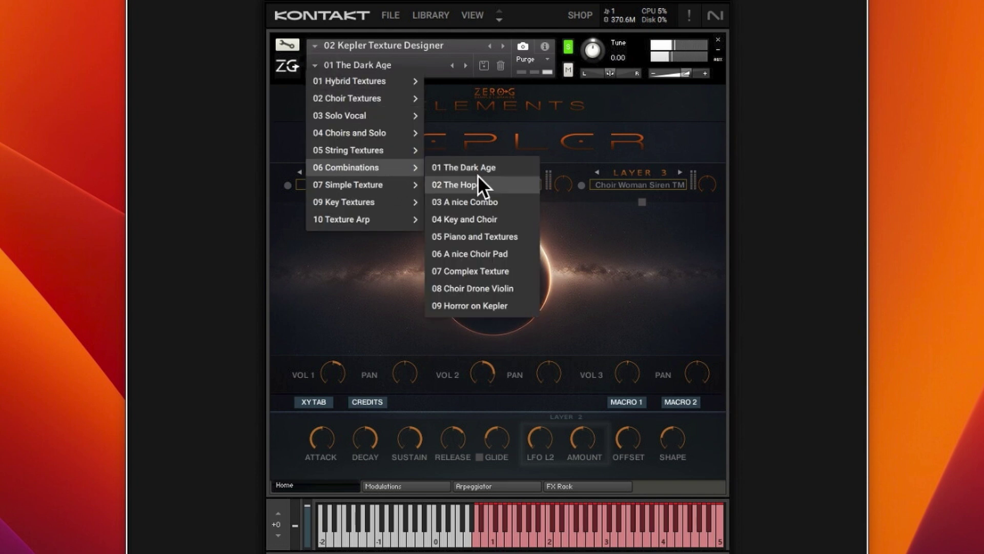
pyautogui.click(487, 179)
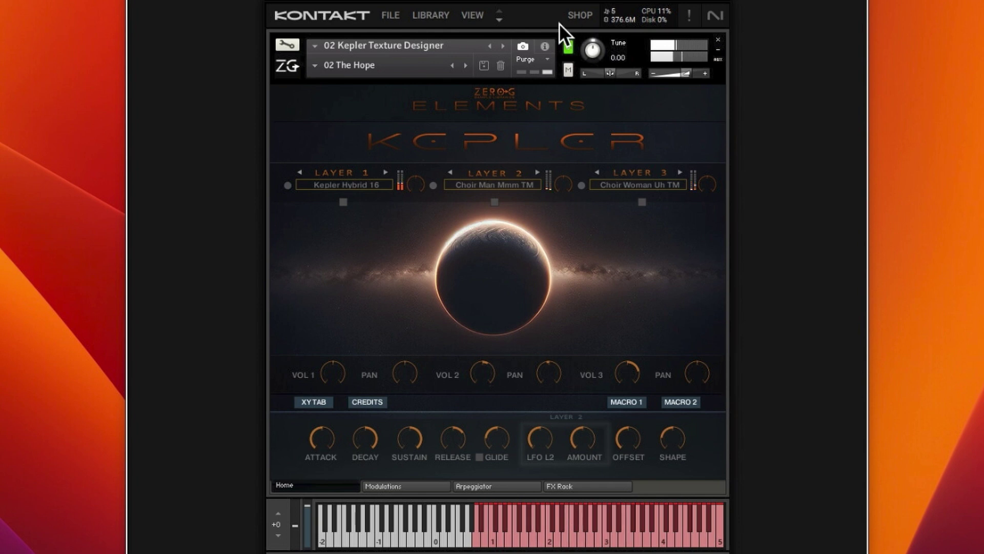
# - Load the 07 Complex Texture snapshot from the Combinations presets
pyautogui.click(313, 60)
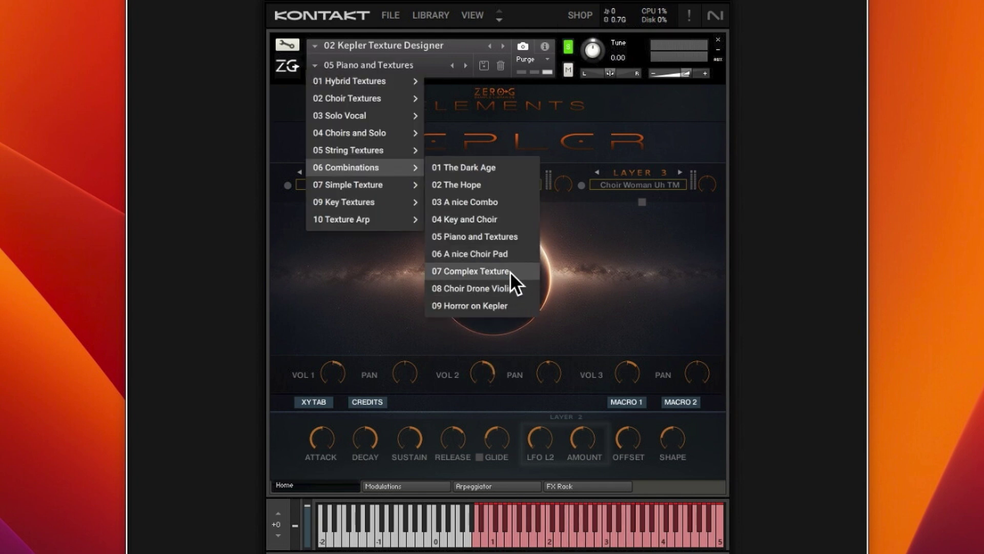
pyautogui.click(509, 272)
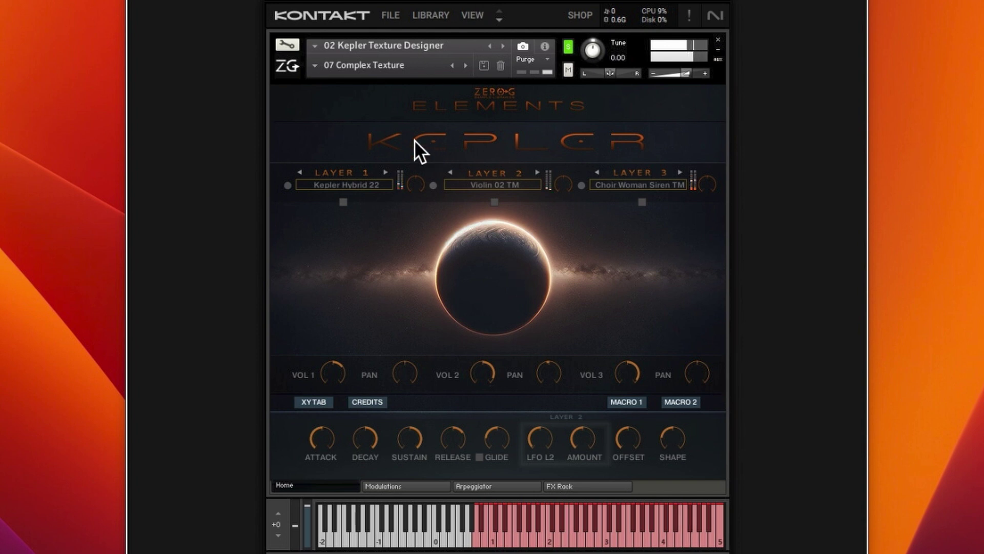
pyautogui.click(315, 66)
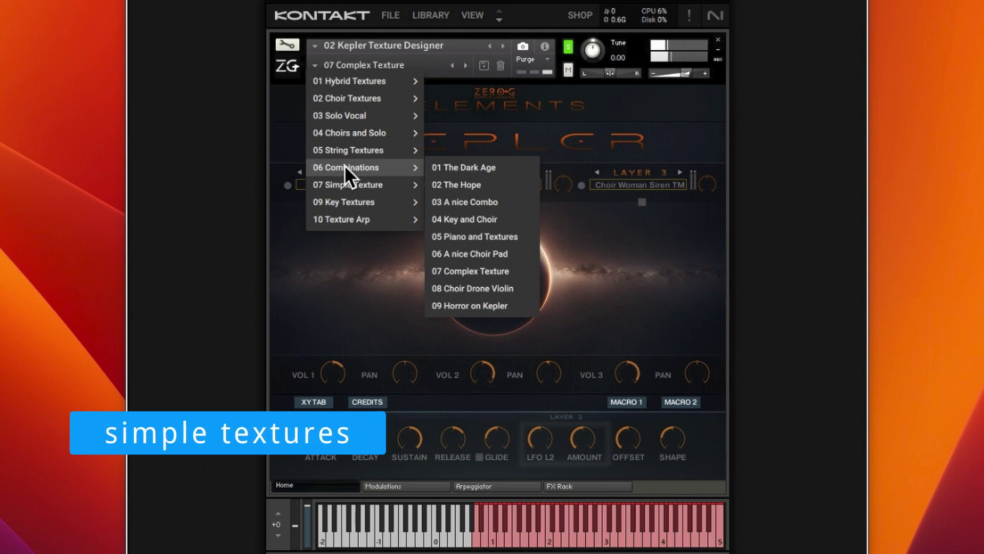
pyautogui.moveTo(348, 184)
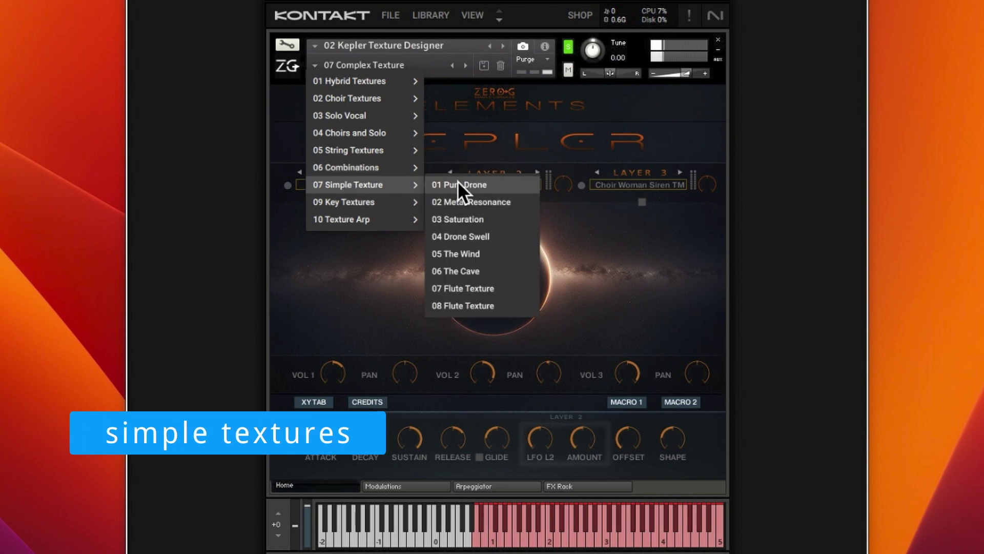
# - Load 01 Pure Drone, step to the next snapshot, and put Drone 03 on Layer 2
pyautogui.click(459, 181)
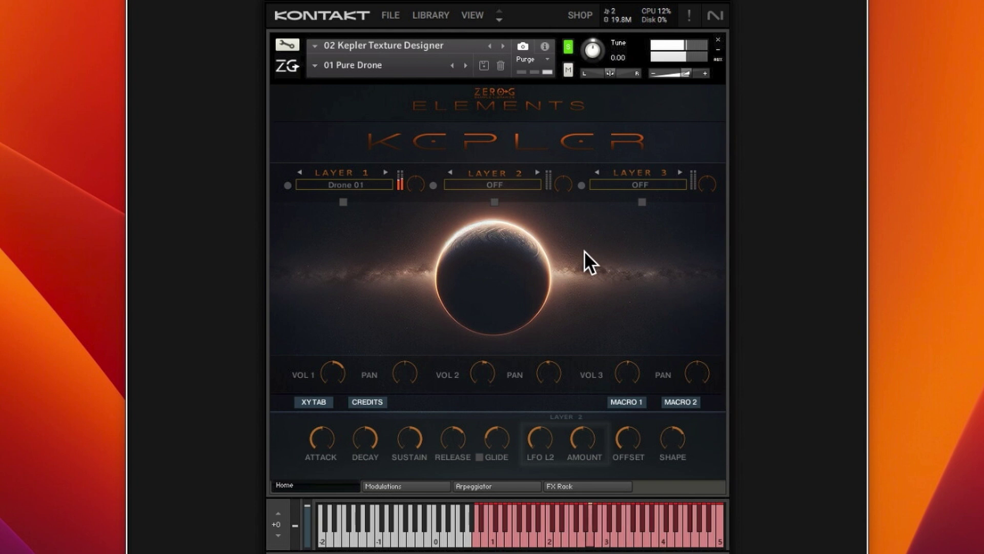
pyautogui.click(466, 65)
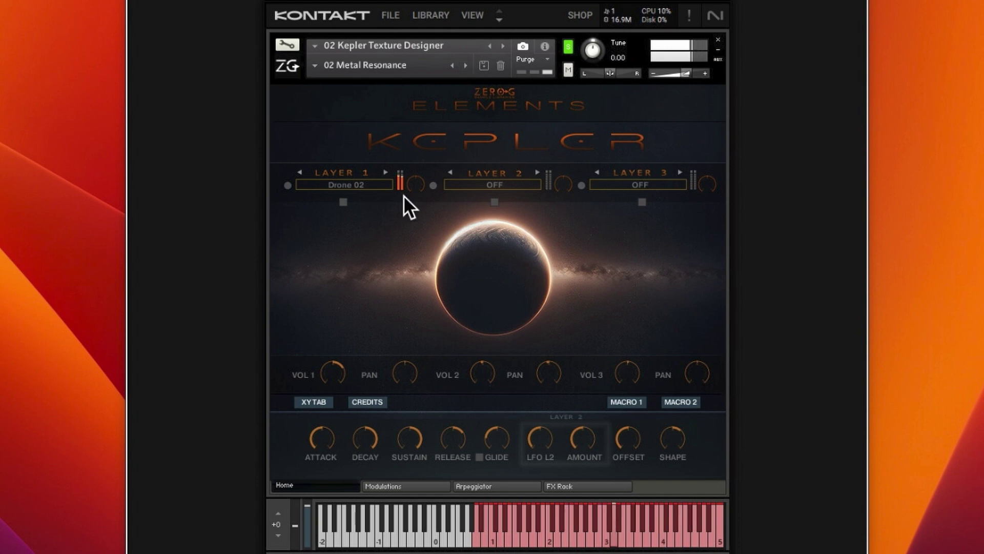
pyautogui.click(498, 184)
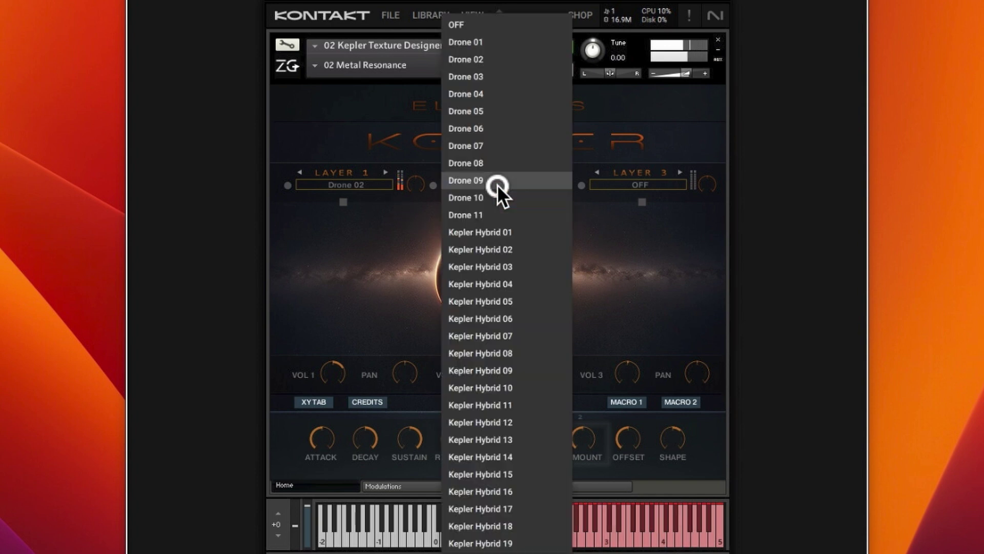
pyautogui.click(498, 80)
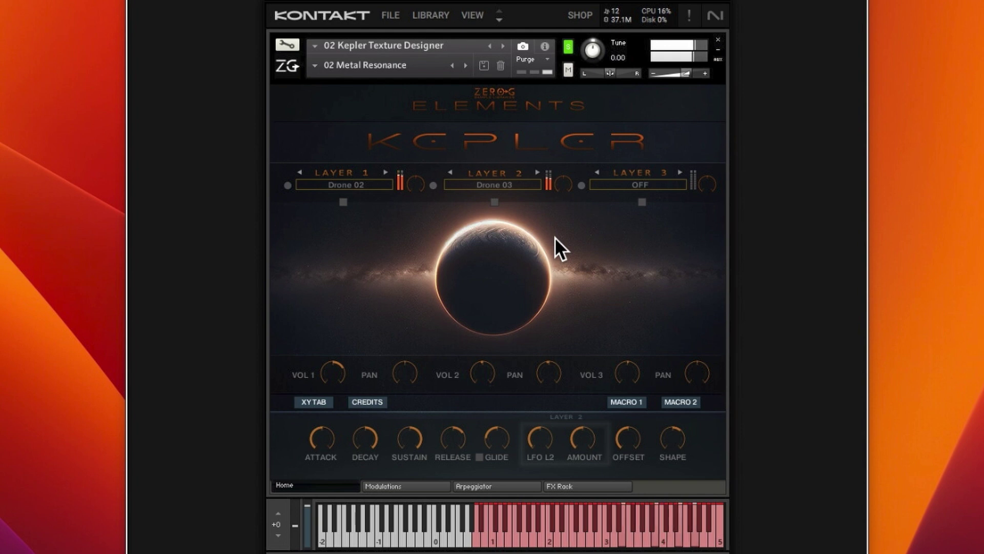
# - Put Drone 05 on Layer 3 and advance to the 03 Saturation snapshot
pyautogui.click(647, 184)
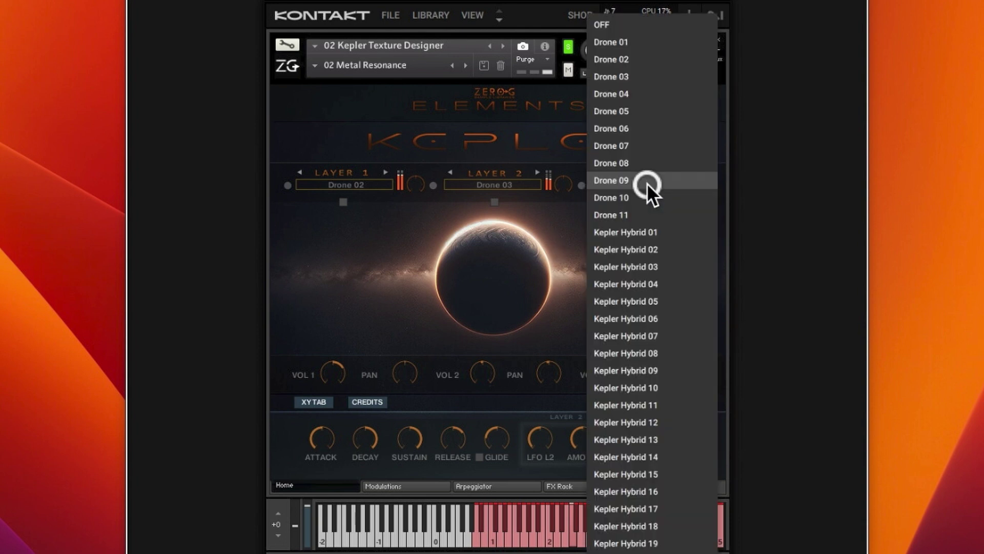
pyautogui.click(644, 109)
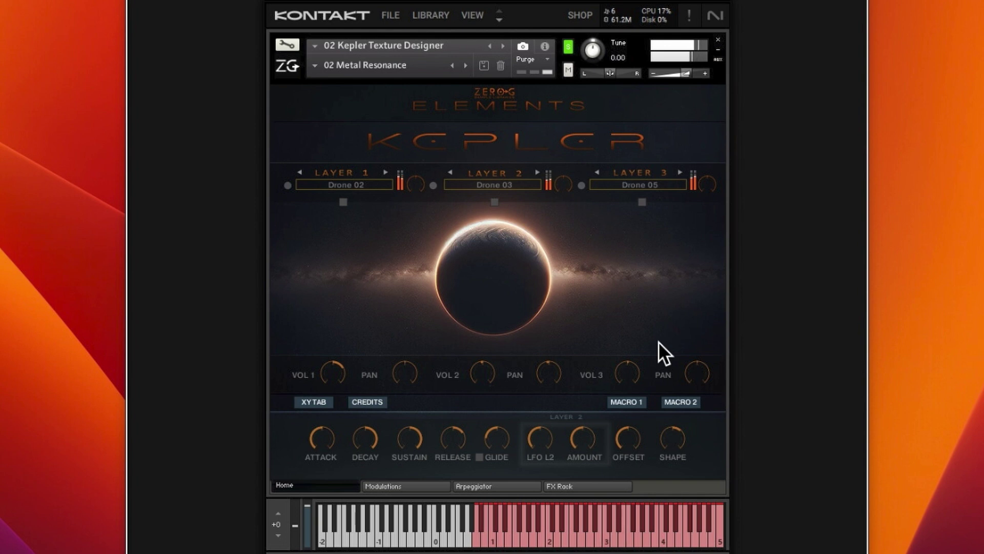
pyautogui.click(464, 65)
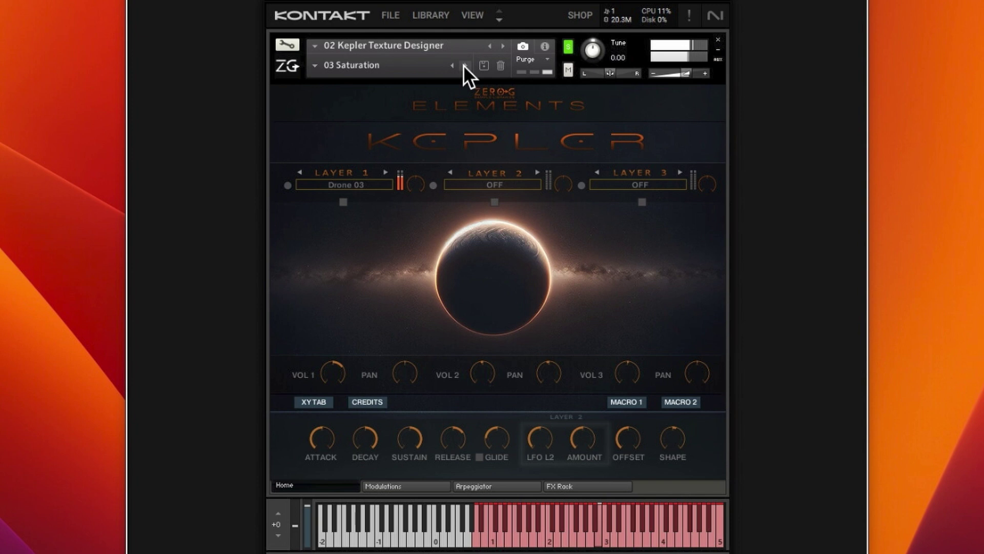
# - Move past Drone Swell to the 07 Flute Texture snapshot and set Layer 2's source to Drone 06
pyautogui.click(463, 64)
pyautogui.click(354, 65)
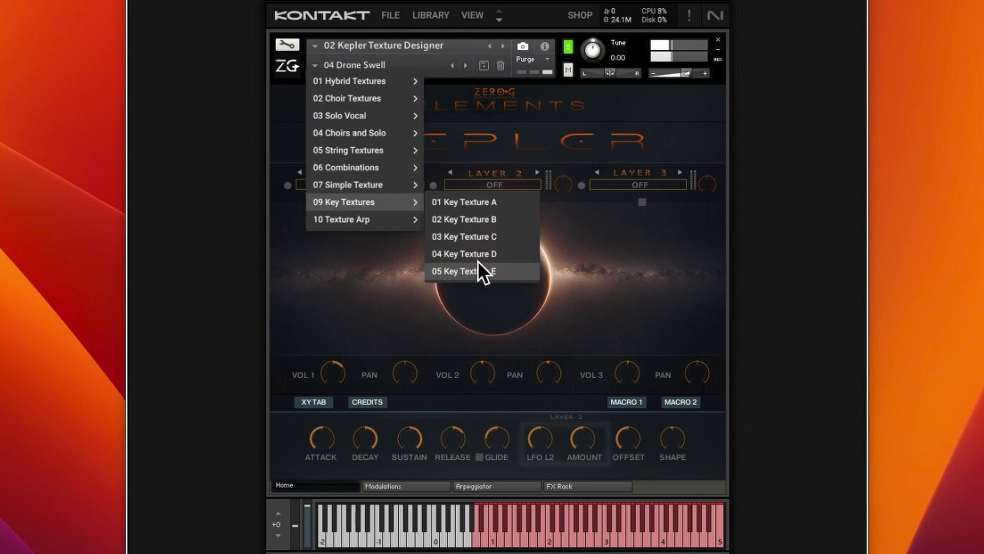
pyautogui.moveTo(348, 184)
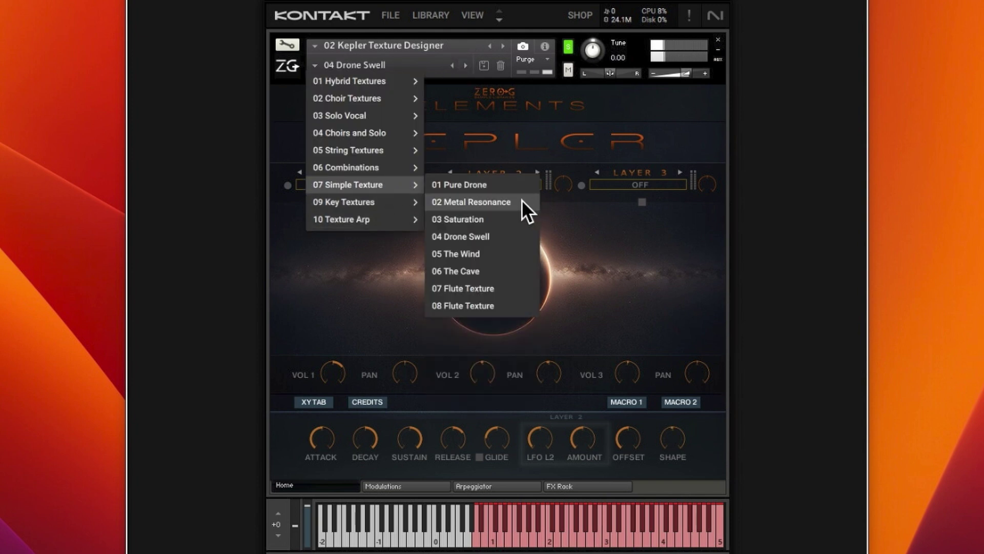
pyautogui.click(498, 288)
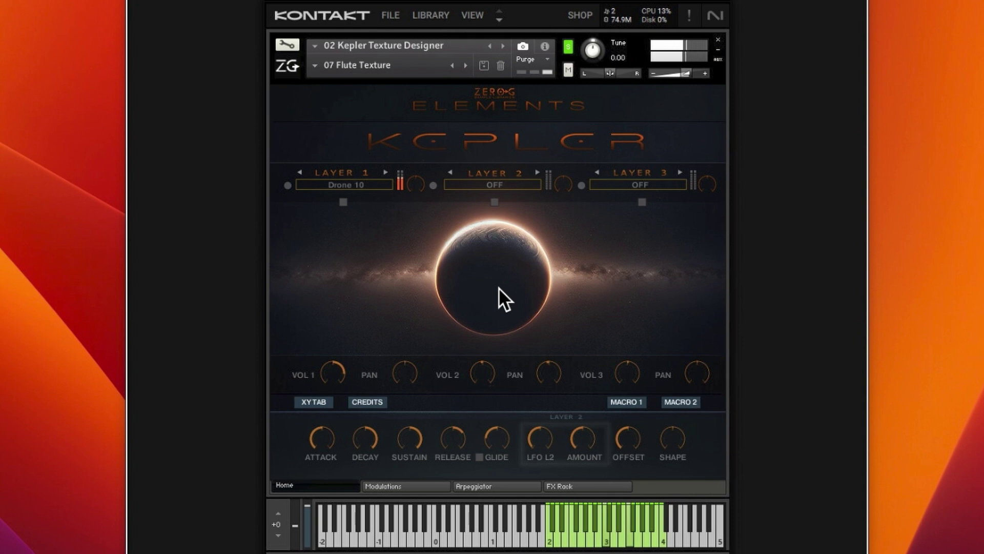
pyautogui.click(530, 182)
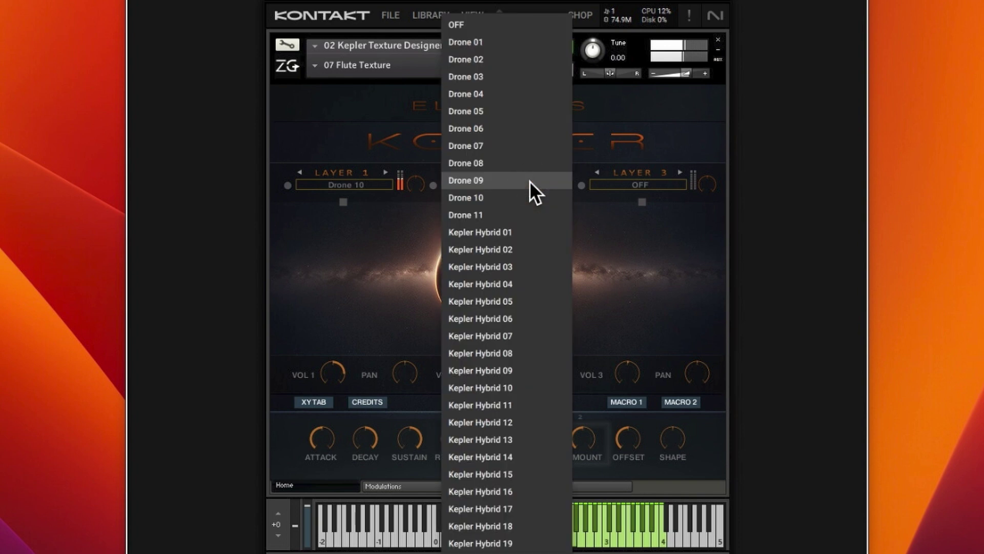
pyautogui.click(522, 129)
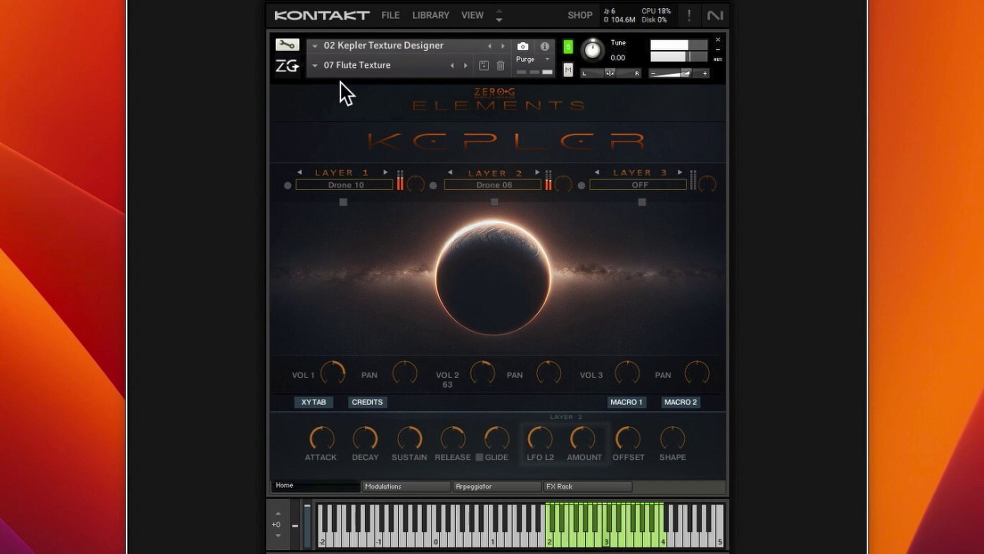
# - Load the 01 Key Texture A snapshot and list the Texture Arp presets
pyautogui.click(314, 66)
pyautogui.moveTo(344, 201)
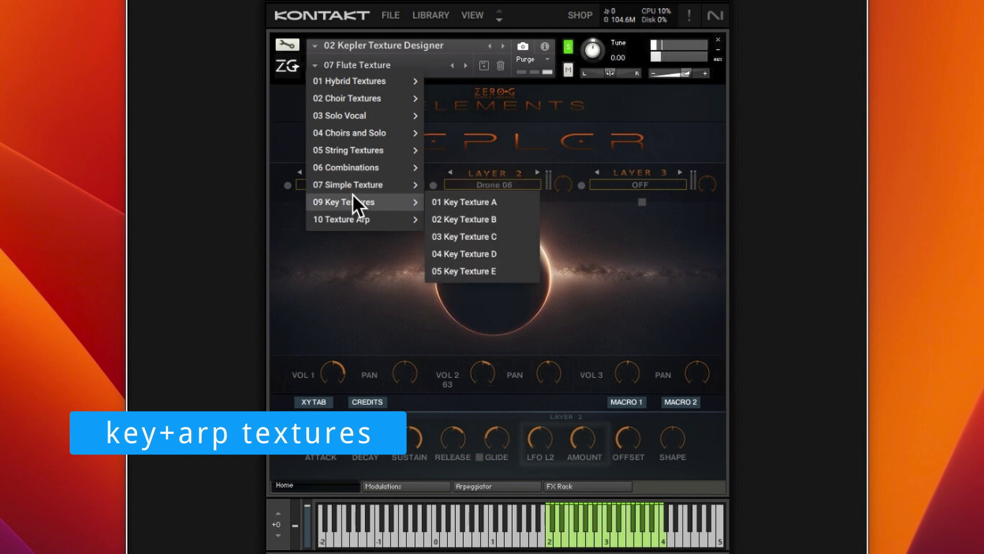
pyautogui.click(490, 203)
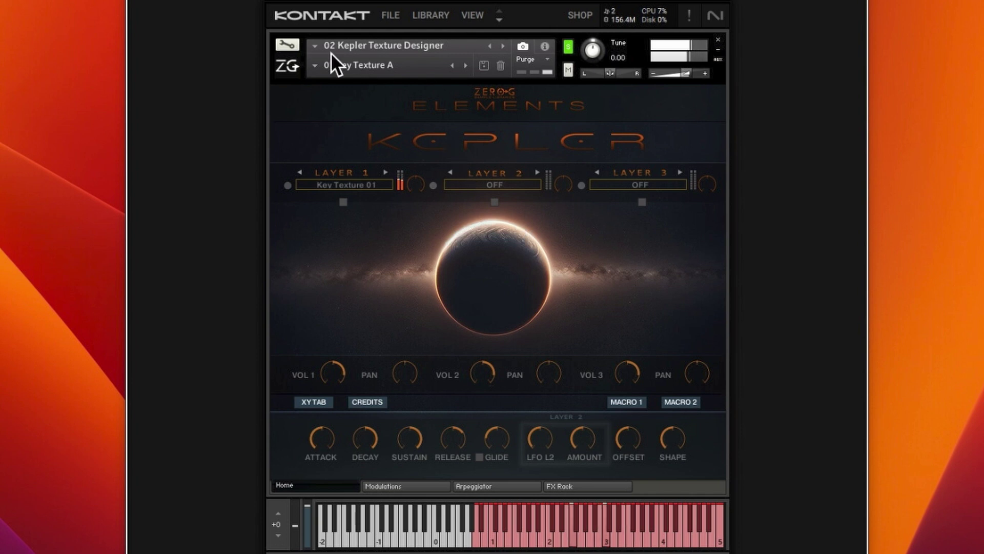
pyautogui.click(318, 63)
pyautogui.moveTo(341, 220)
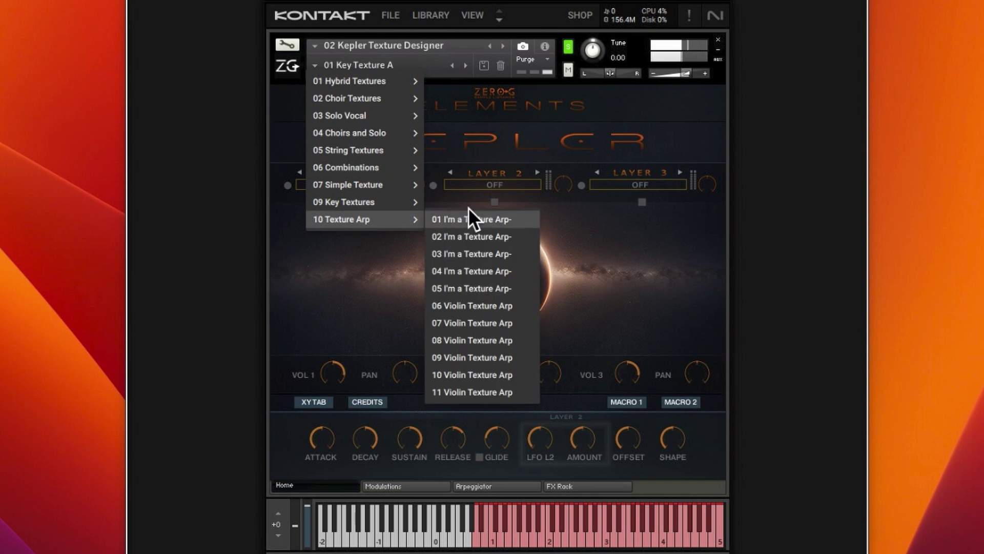
# - Load 01 I'm a Texture Arp and show its 16-step Up-Down arpeggiator pattern
pyautogui.click(477, 219)
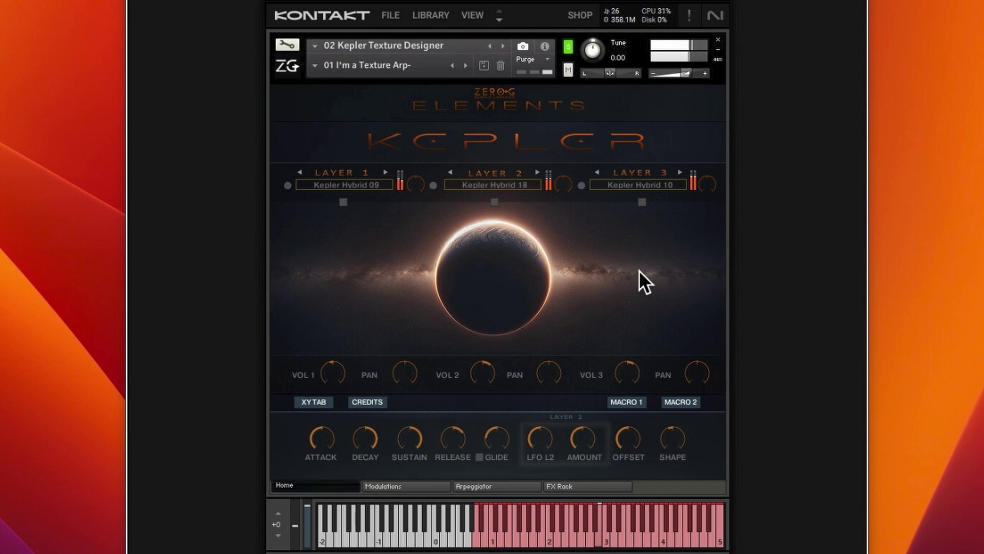
pyautogui.click(530, 482)
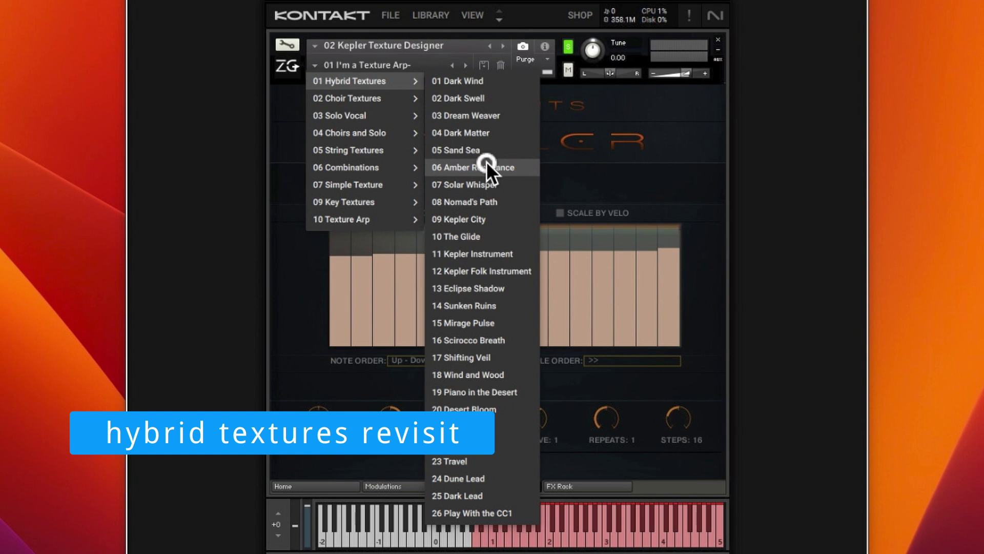
# - Load 06 Amber Resonance from Hybrid Textures and return to the Home layer overview
pyautogui.click(485, 163)
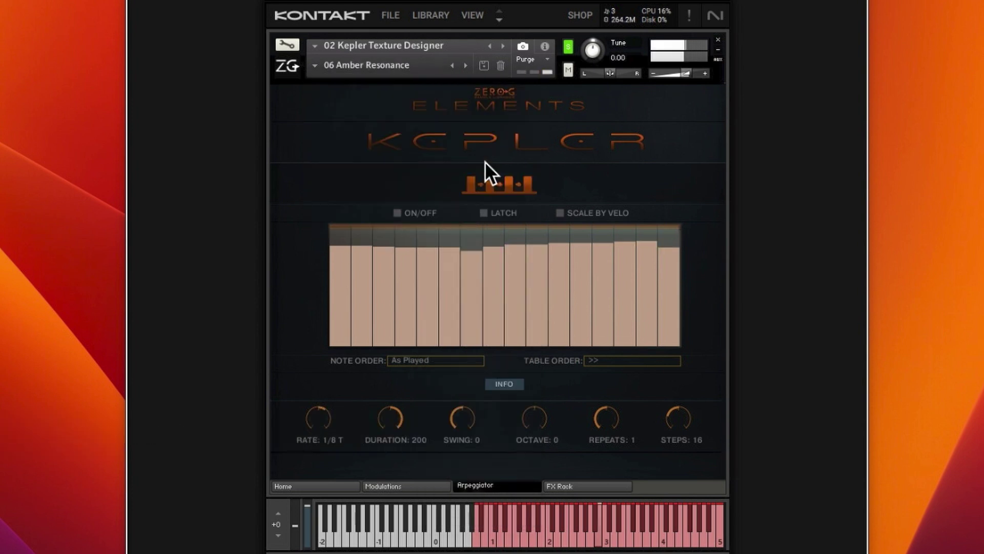
pyautogui.click(295, 483)
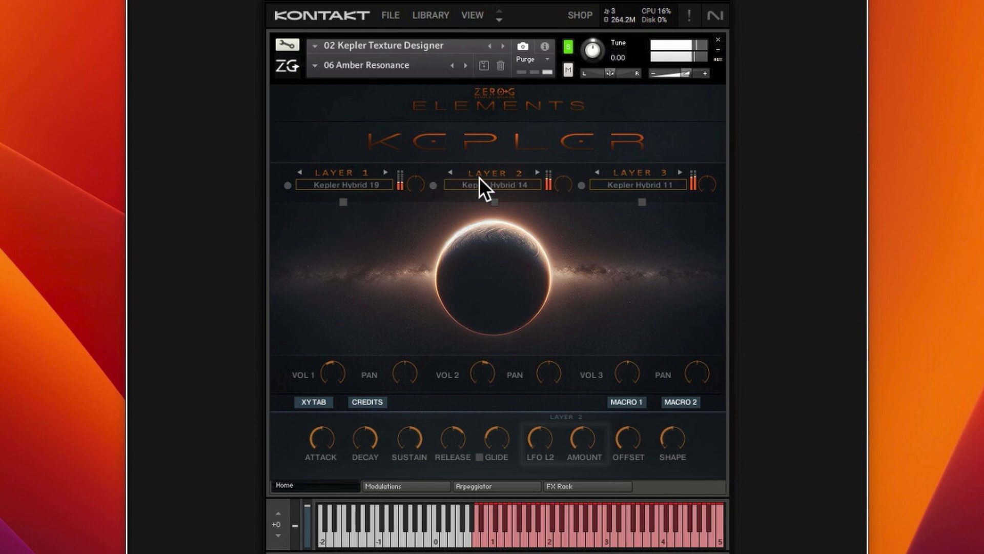
# - Set Layer 3's source to Violin ARC VI 2 TM and raise its volume to 76
pyautogui.click(643, 183)
pyautogui.scroll(-8, 675, 226)
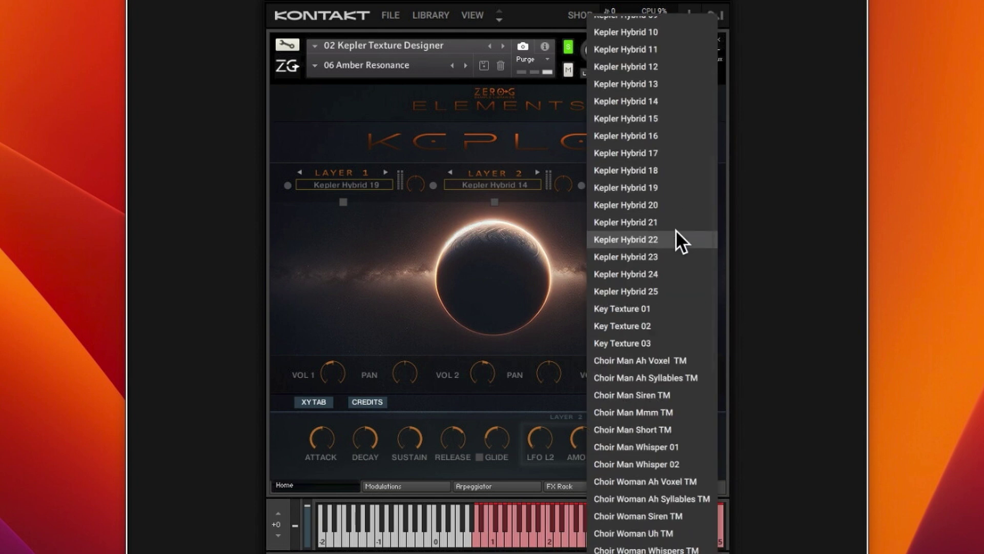
pyautogui.scroll(-10, 674, 226)
pyautogui.scroll(1, 675, 227)
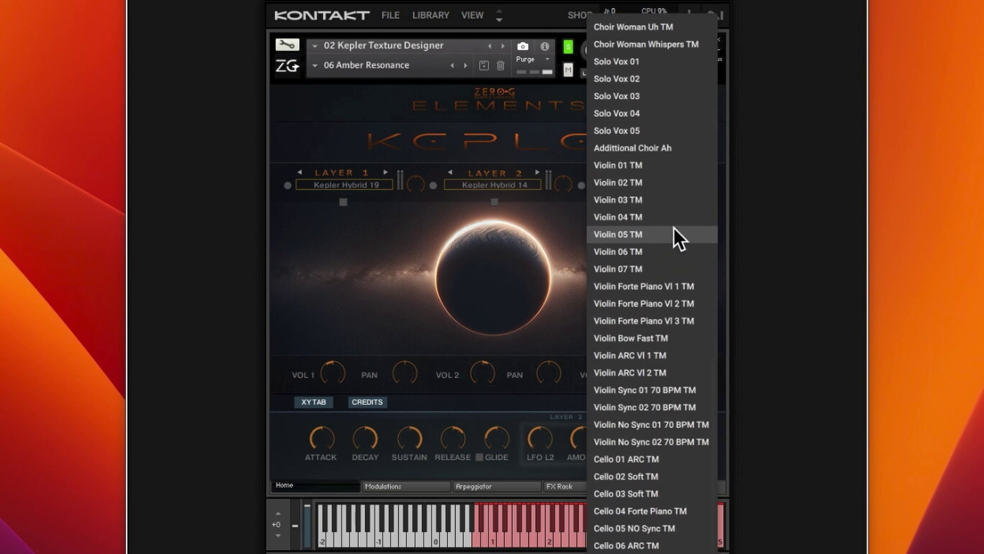
pyautogui.click(657, 374)
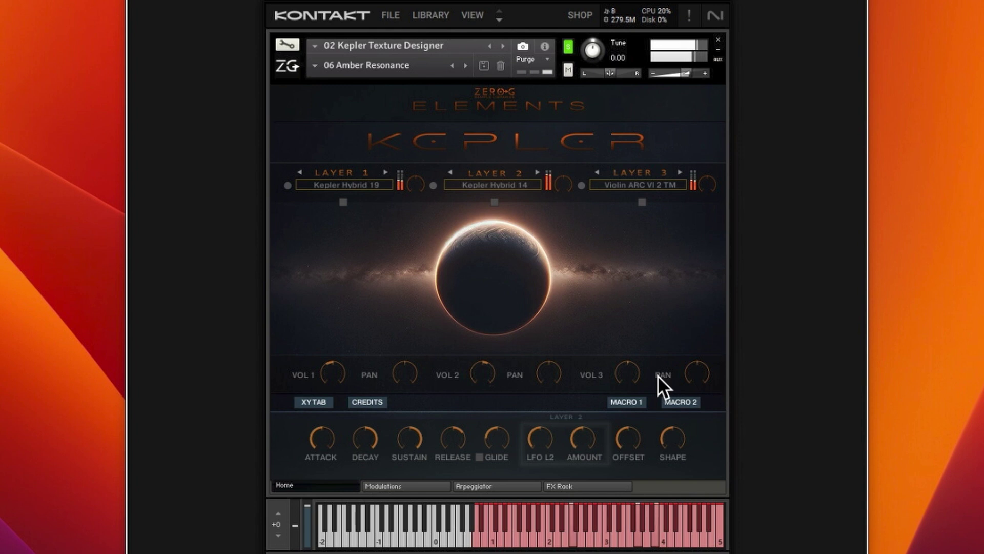
pyautogui.moveTo(634, 373); pyautogui.dragTo(629, 357)
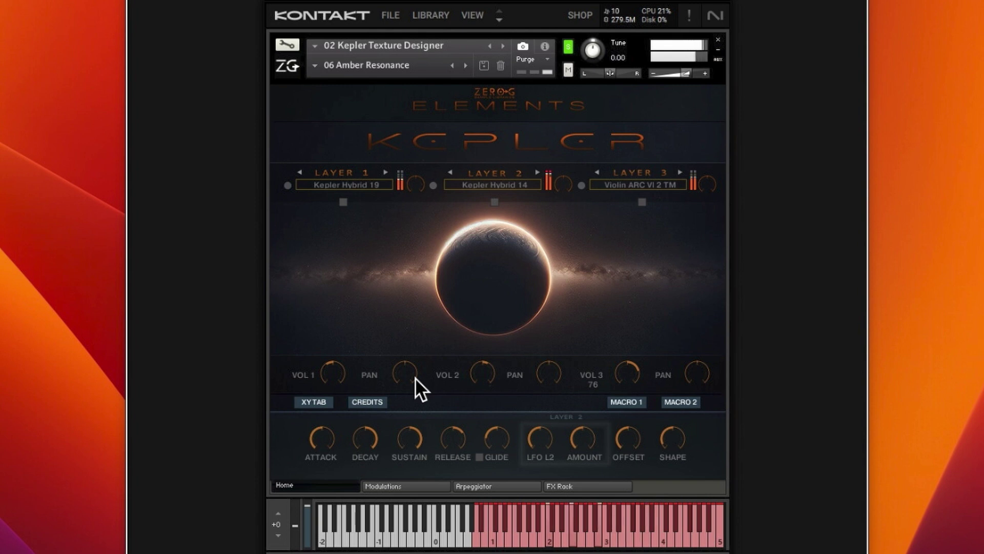
# - Try Drone 09 on Layer 2, settle on Kepler Hybrid 07, and lower Layer 3 volume to 65
pyautogui.click(493, 183)
pyautogui.click(493, 181)
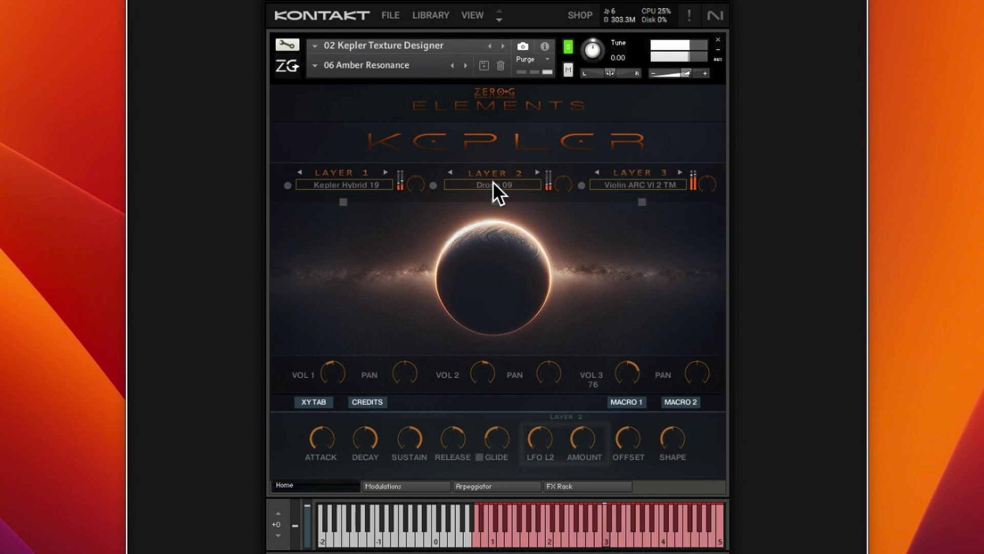
pyautogui.click(493, 182)
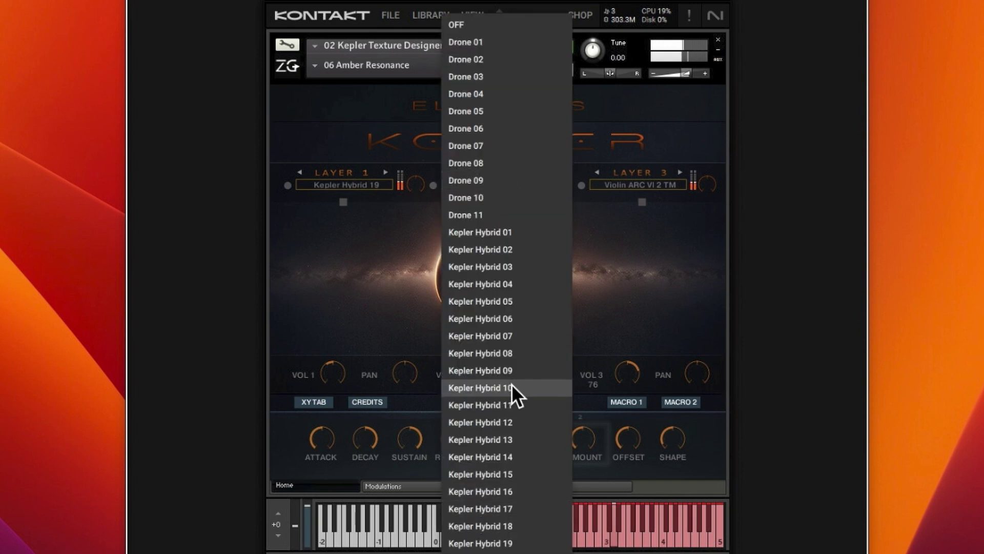
pyautogui.click(511, 336)
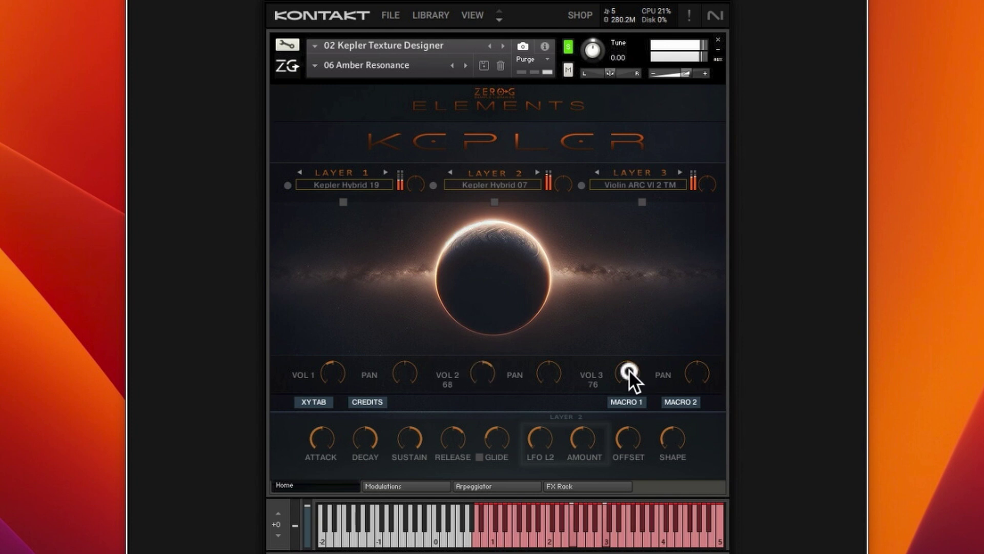
pyautogui.moveTo(629, 370); pyautogui.dragTo(628, 378)
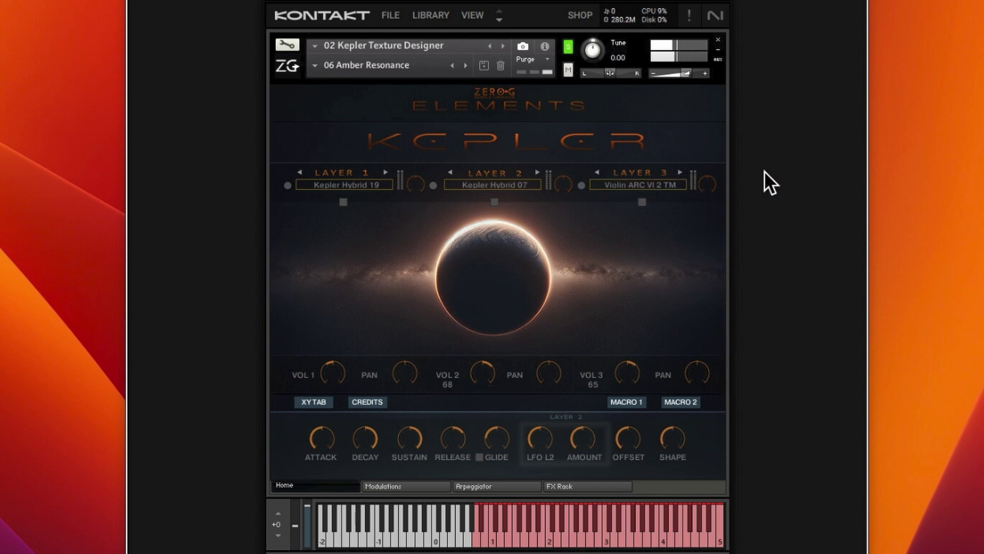
# - Browse Layer 2's sound source list and load Solo Vox 05 into Layer 2
pyautogui.click(513, 185)
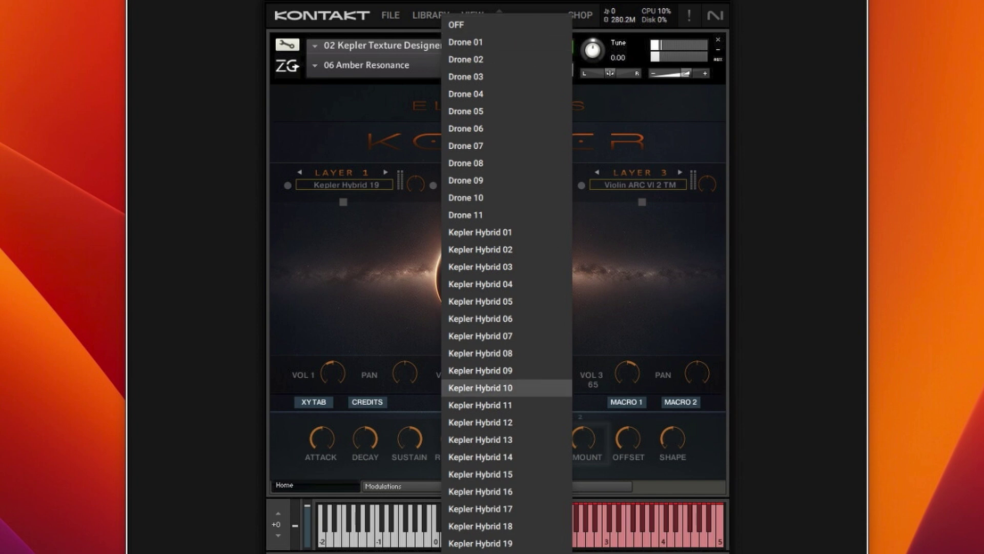
pyautogui.scroll(-10, 468, 334)
pyautogui.scroll(-3, 467, 341)
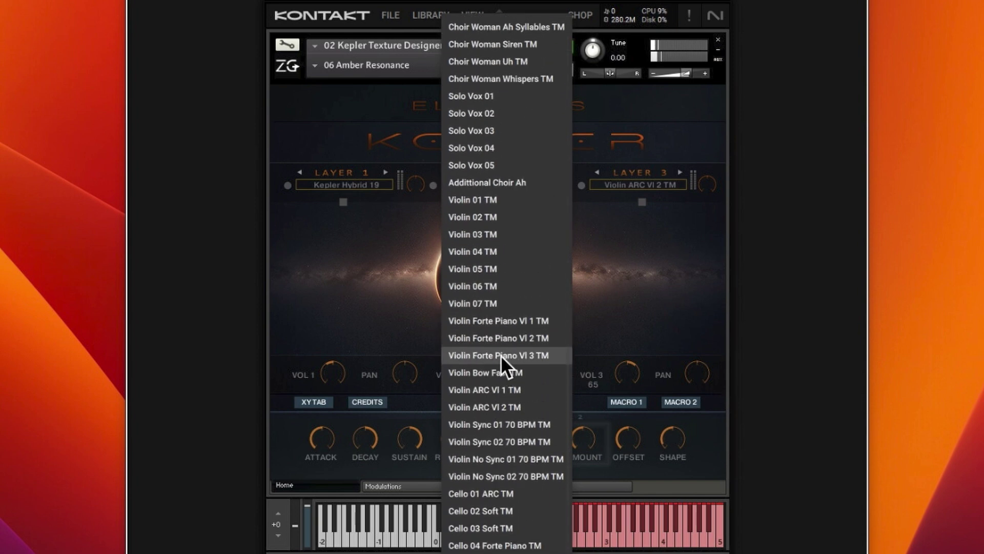
pyautogui.scroll(15, 506, 354)
pyautogui.scroll(2, 512, 320)
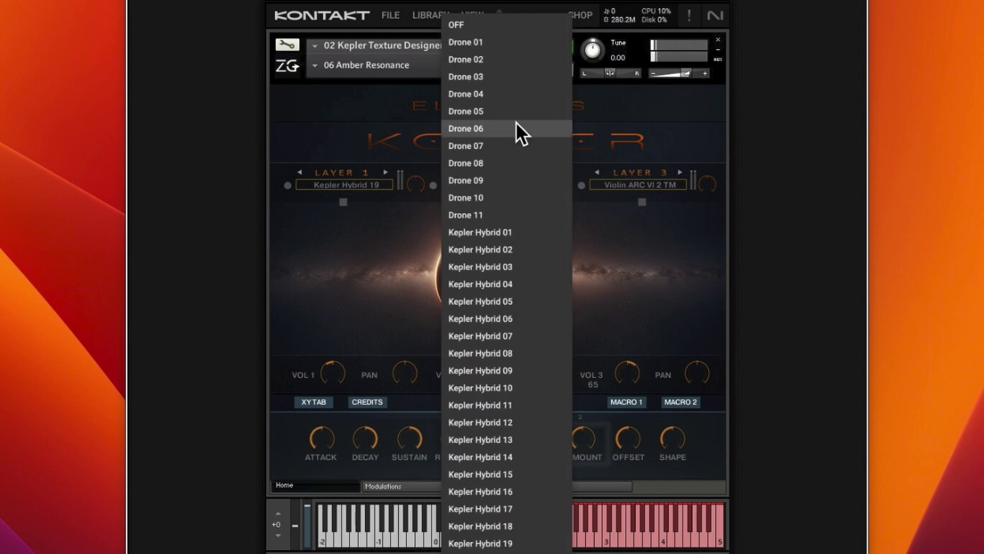
pyautogui.scroll(-3, 524, 241)
pyautogui.scroll(-10, 518, 237)
pyautogui.scroll(-3, 511, 232)
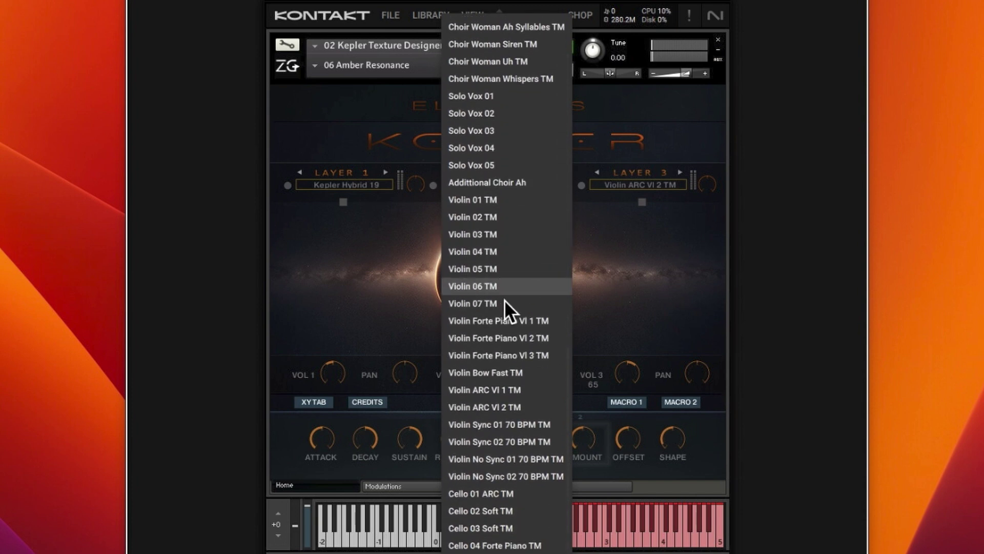
pyautogui.click(492, 165)
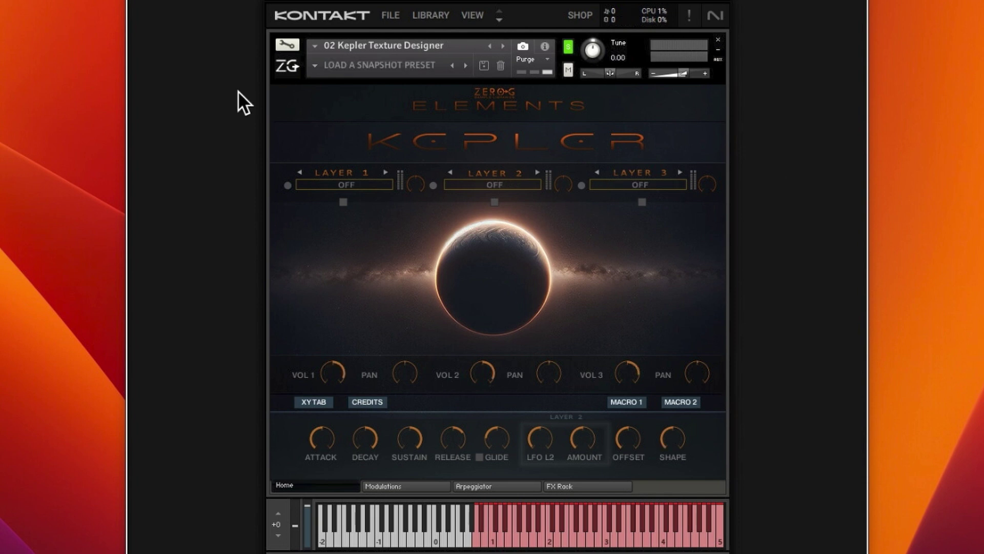
# - Load the 08 Man Zombie snapshot from 02 Choir Textures and open Layer 1's detailed settings
pyautogui.click(315, 66)
pyautogui.moveTo(345, 98)
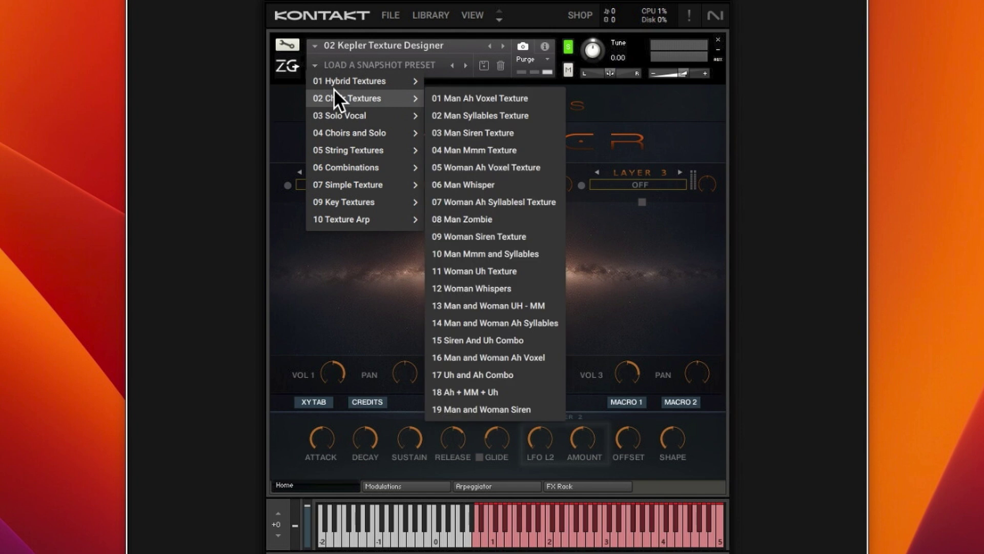
pyautogui.click(465, 219)
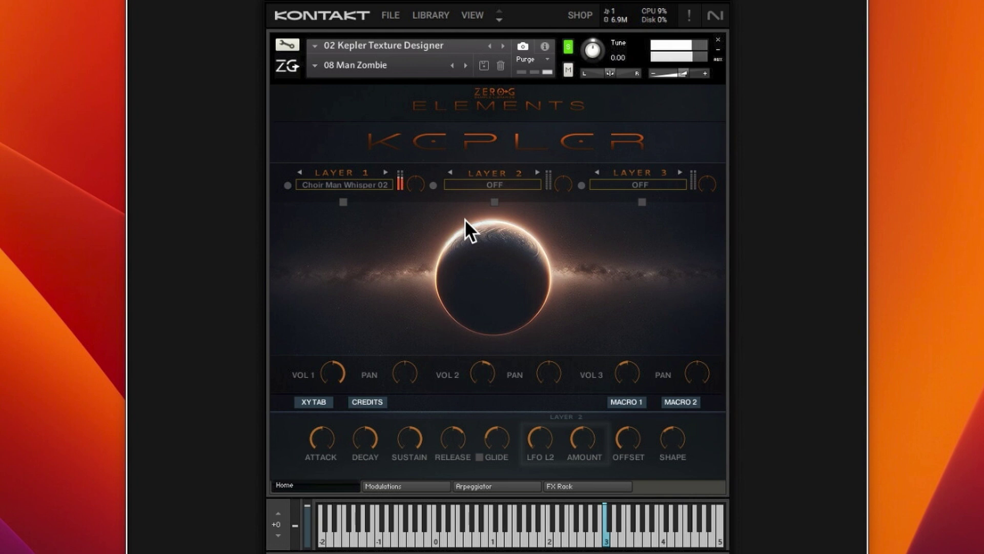
pyautogui.click(343, 202)
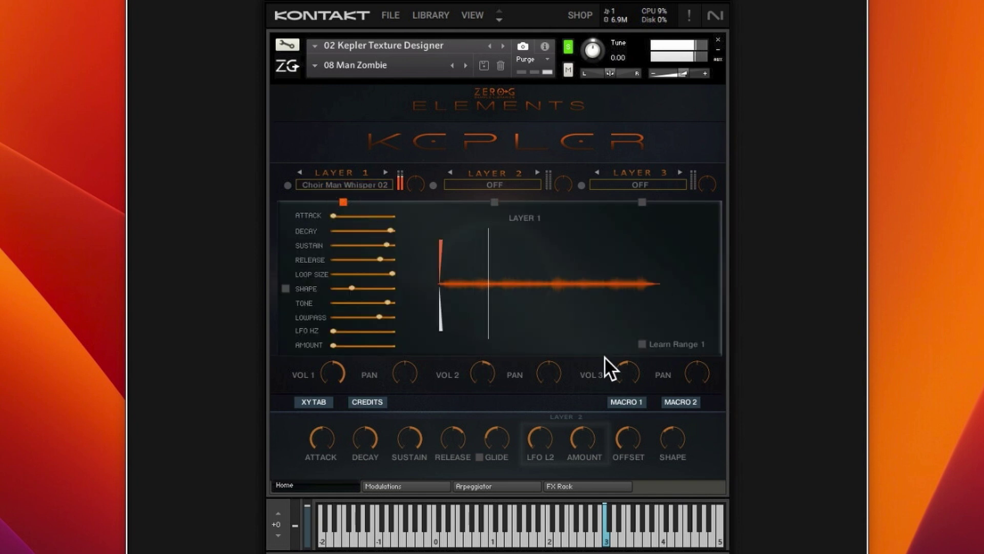